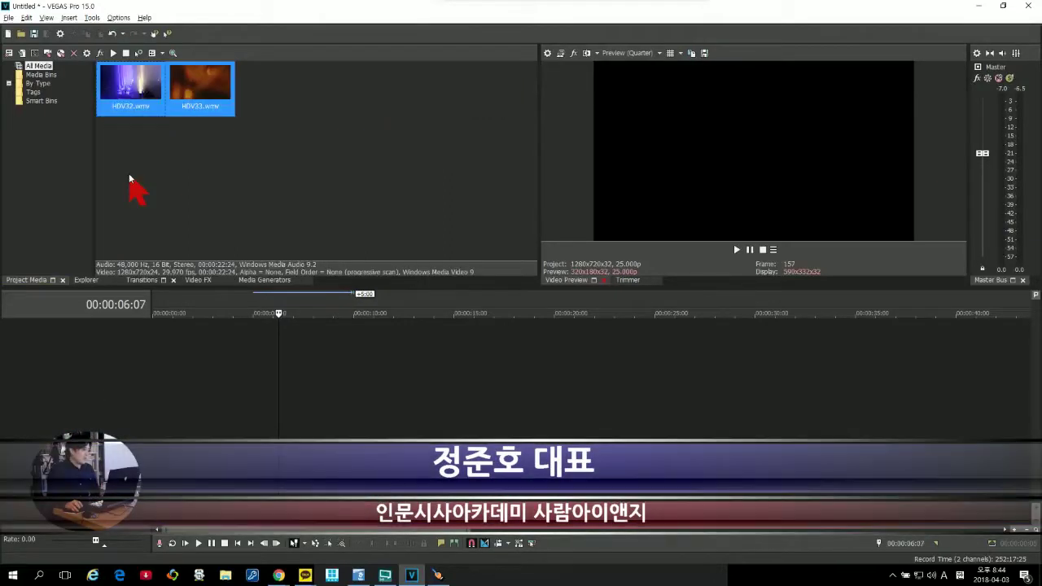
Place both clips, HDV32.wmv and HDV33.wmv, at the start of the timeline, added across tracks.
left_click(128, 173)
left_click_drag(128, 173, 232, 78)
left_click_drag(123, 158, 212, 99)
left_click_drag(139, 88, 149, 353)
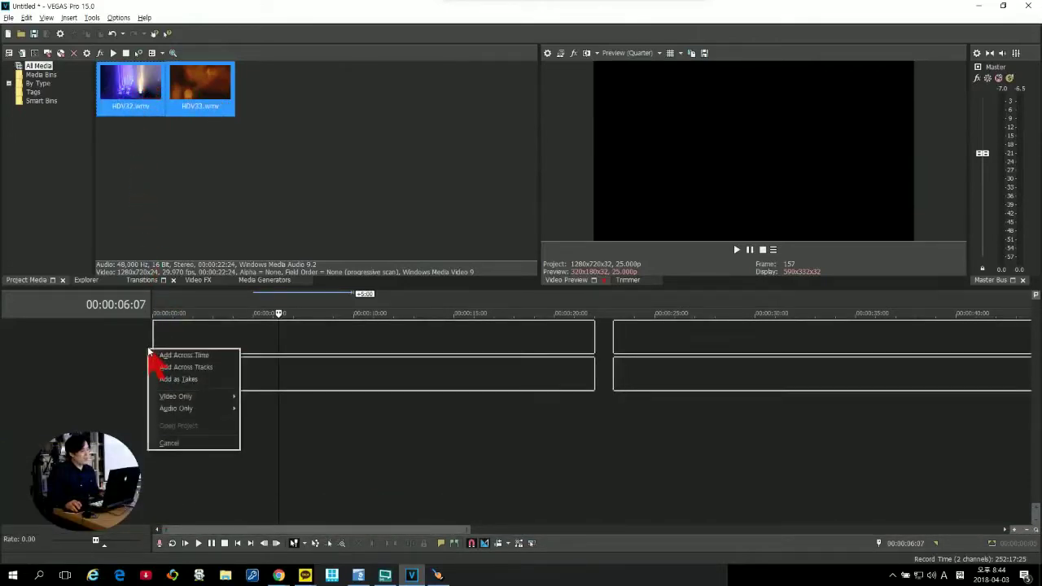
left_click(206, 367)
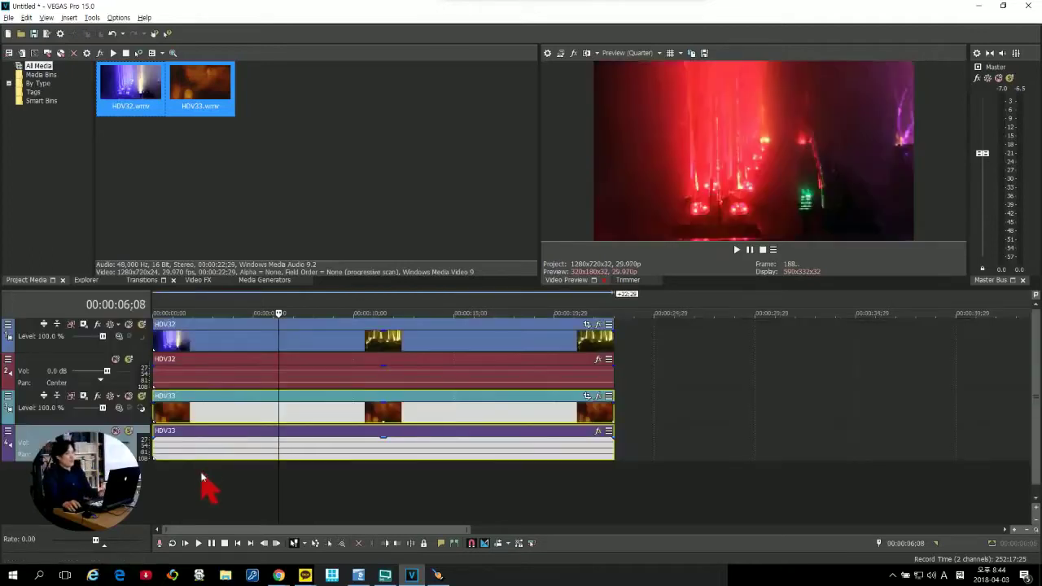
Delete the audio tracks of HDV32 and HDV33, keeping only their video tracks.
left_click(201, 479)
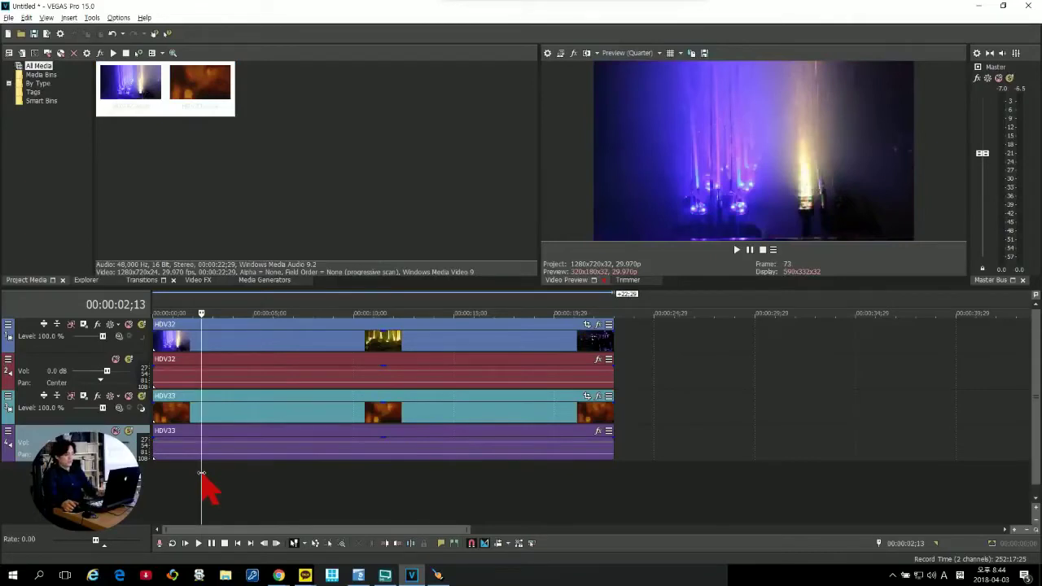
key("space")
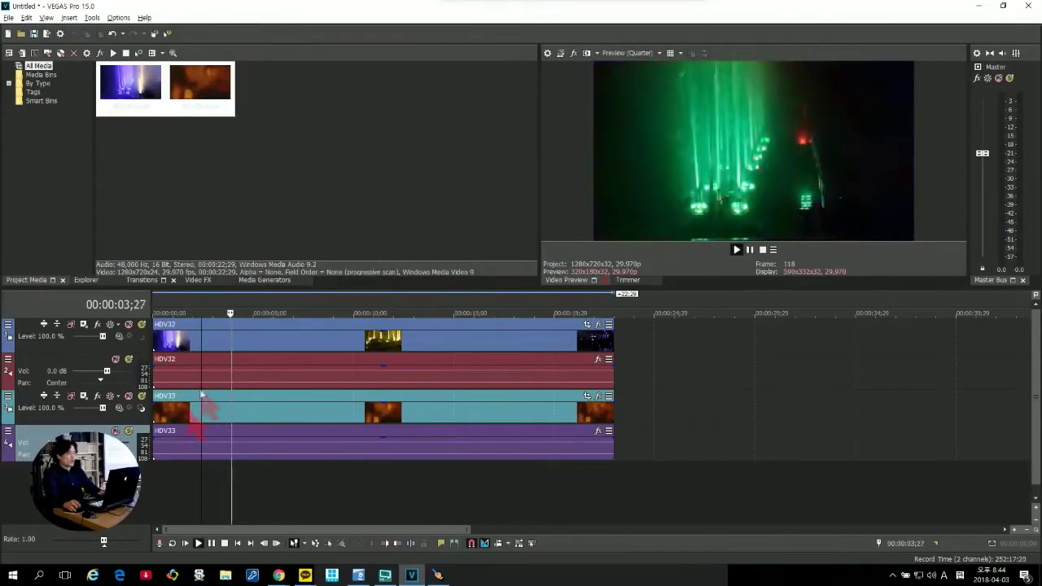
key("space")
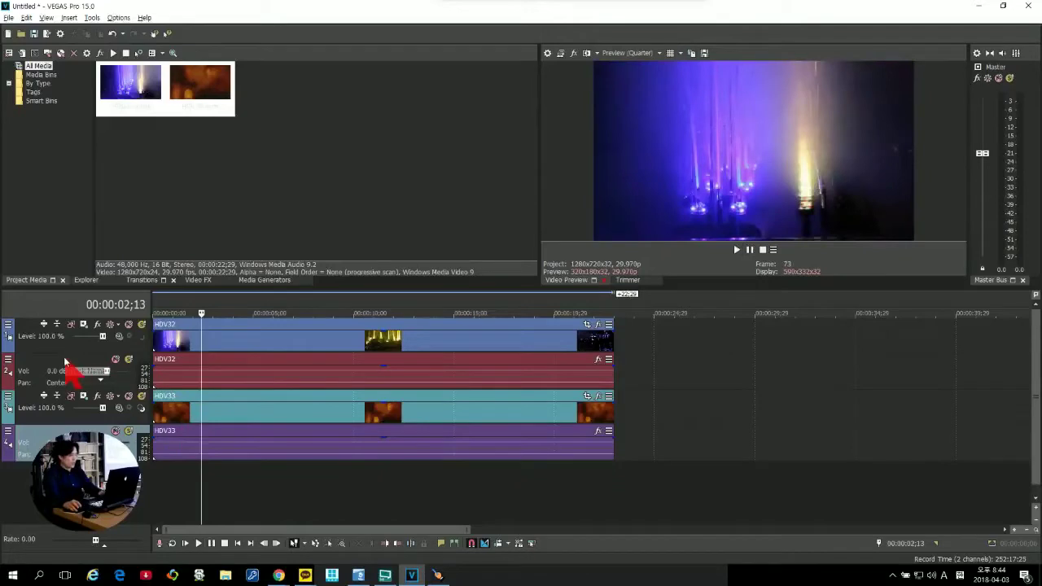
left_click(65, 361)
key("Delete")
left_click(54, 407)
key("Delete")
Import the Mekanism - Green Lights music file from the 무료음원 folder in sns 마케팅 영상디자인.
left_click(224, 439)
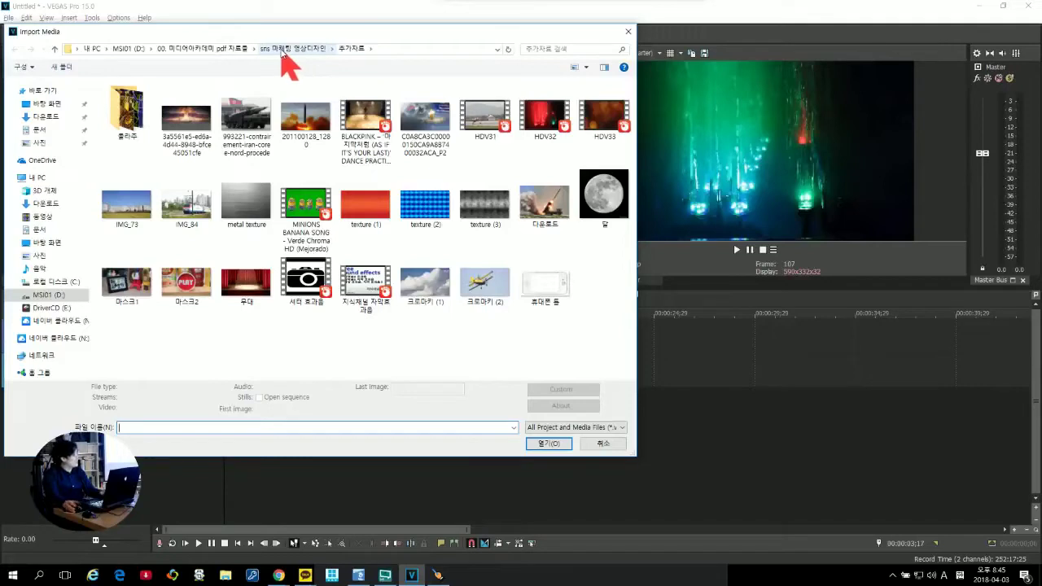
left_click(282, 49)
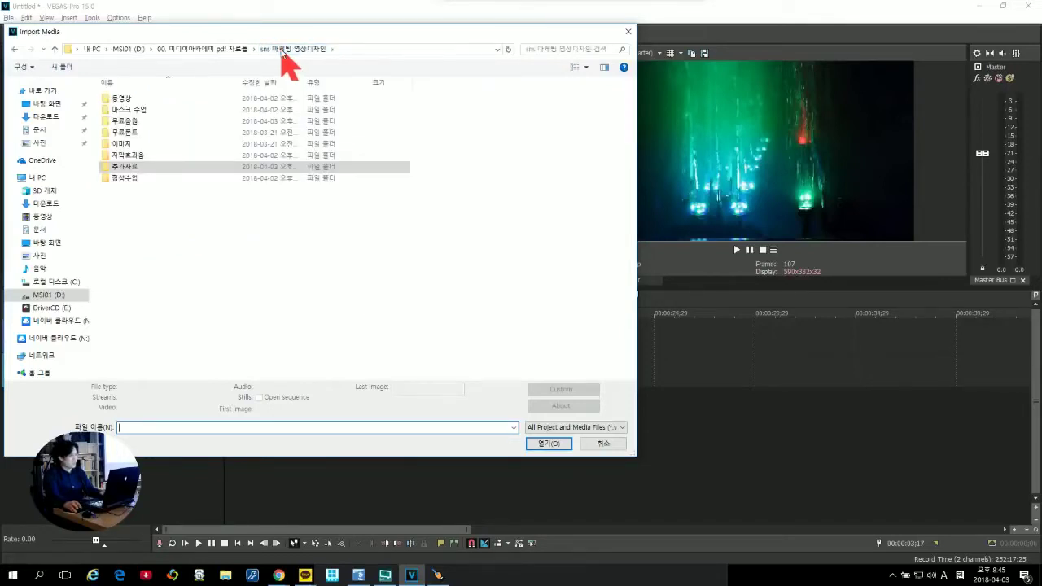
left_click(134, 124)
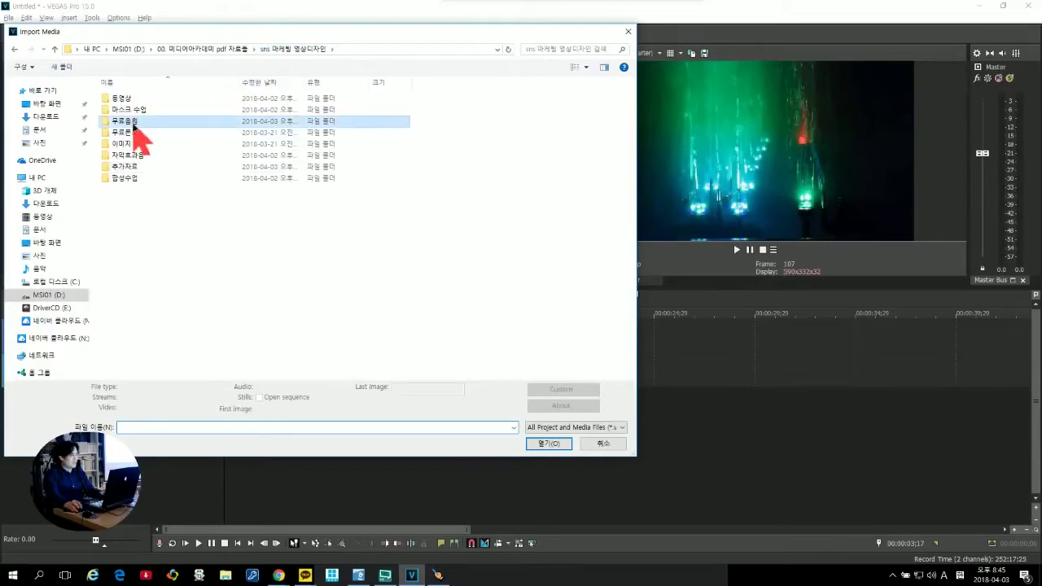
double_click(133, 122)
double_click(135, 116)
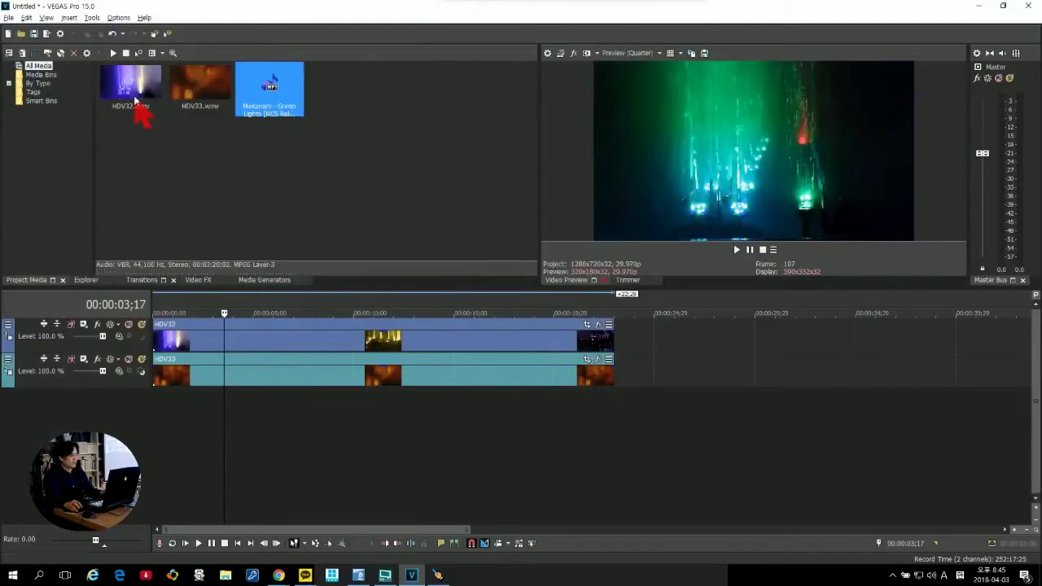
left_click(270, 96)
left_click_drag(270, 96, 140, 421)
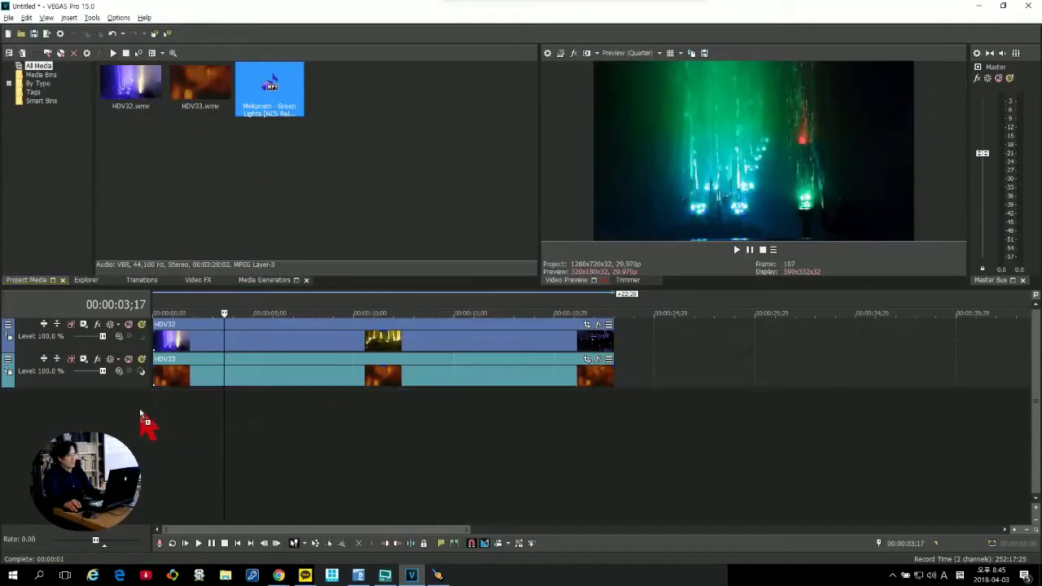
left_click(187, 543)
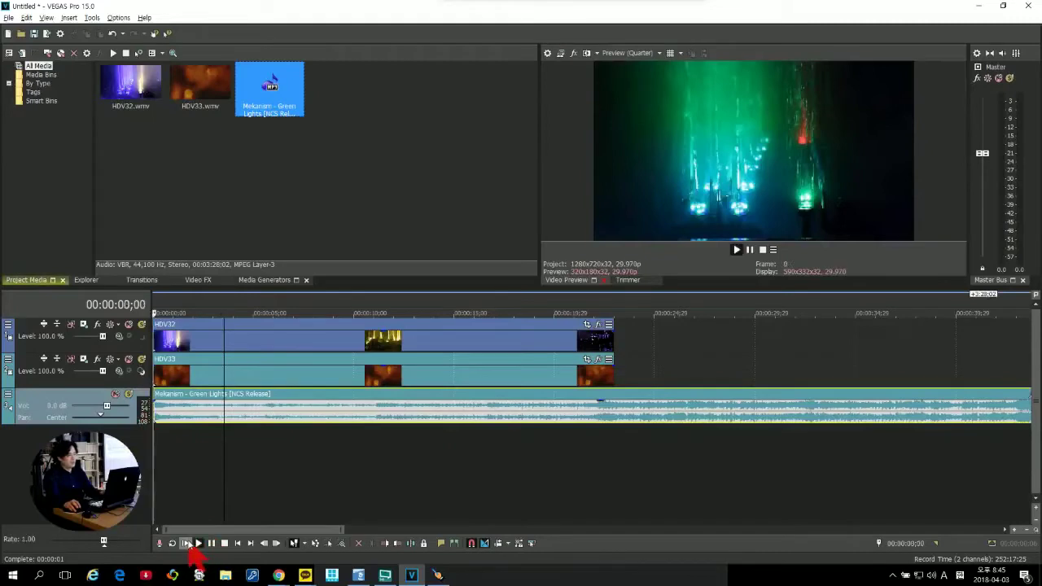
left_click(199, 543)
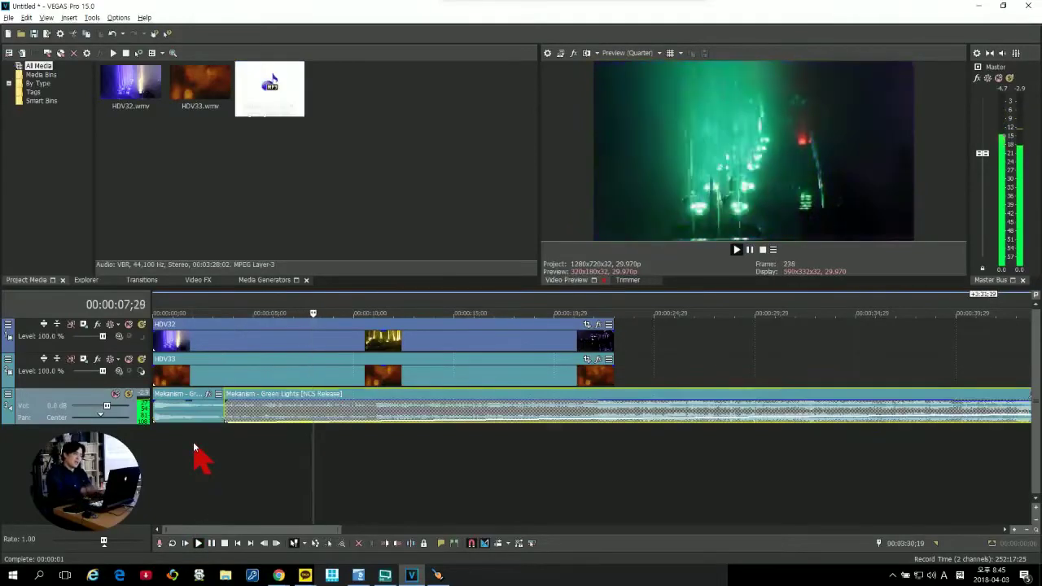
key("End")
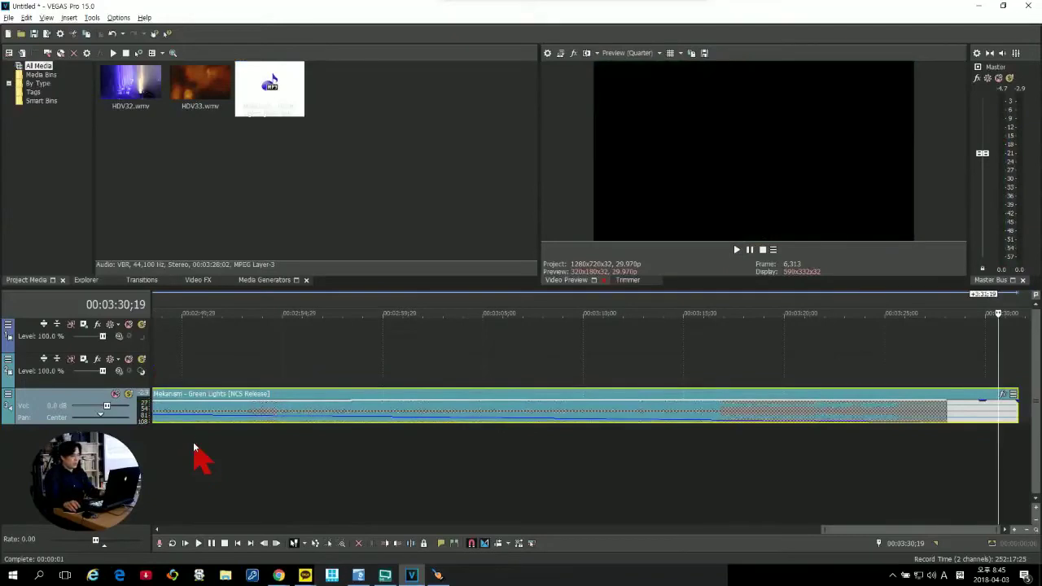
key("grave")
left_click(178, 446)
scroll(178, 447, "up", 3)
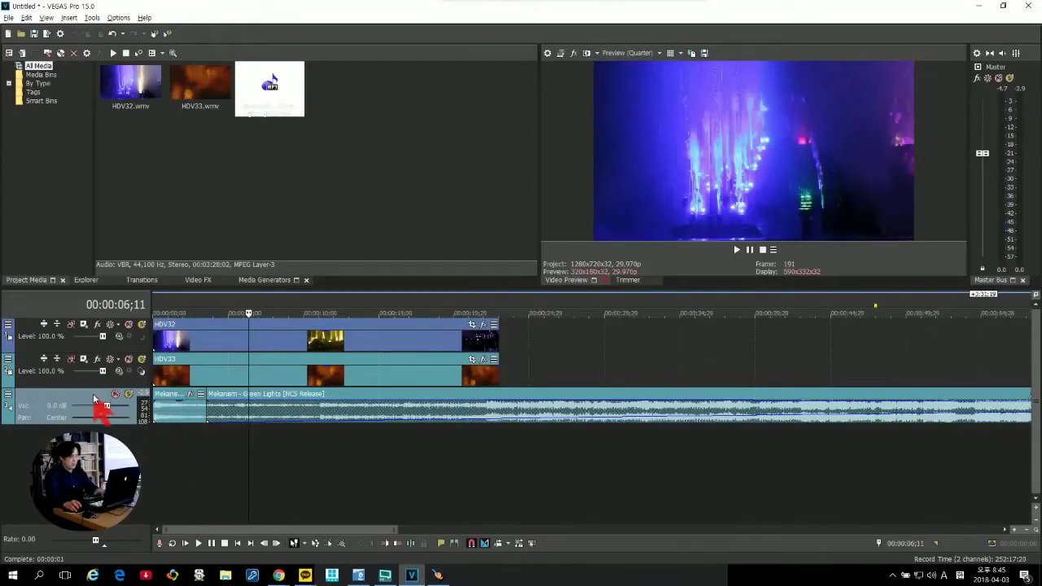
key("Delete")
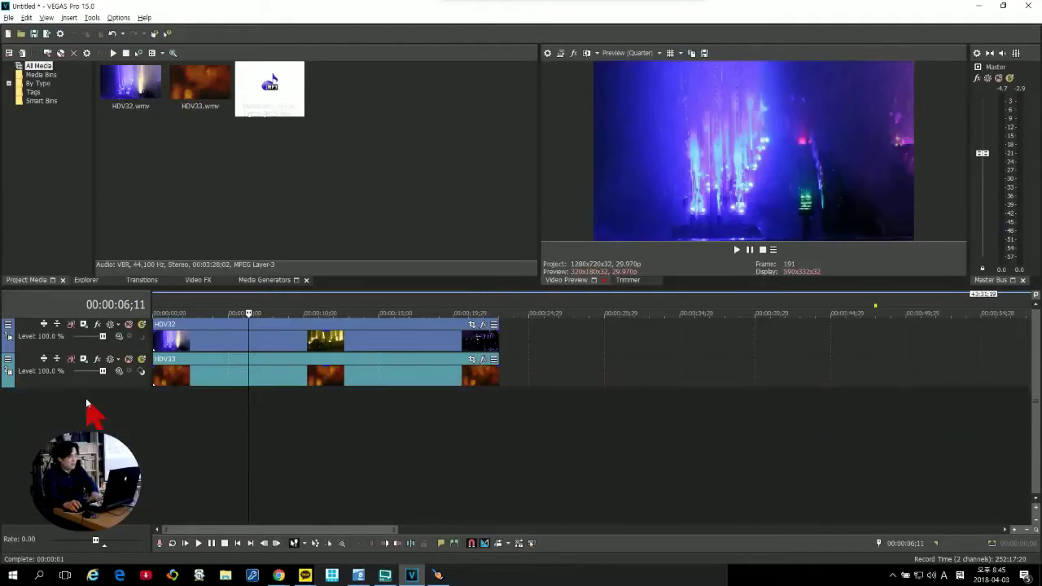
Place the Mekanism - Green Lights music on a new audio track beneath the video tracks, starting at the timeline's beginning.
left_click_drag(268, 89, 168, 414)
left_click(221, 449)
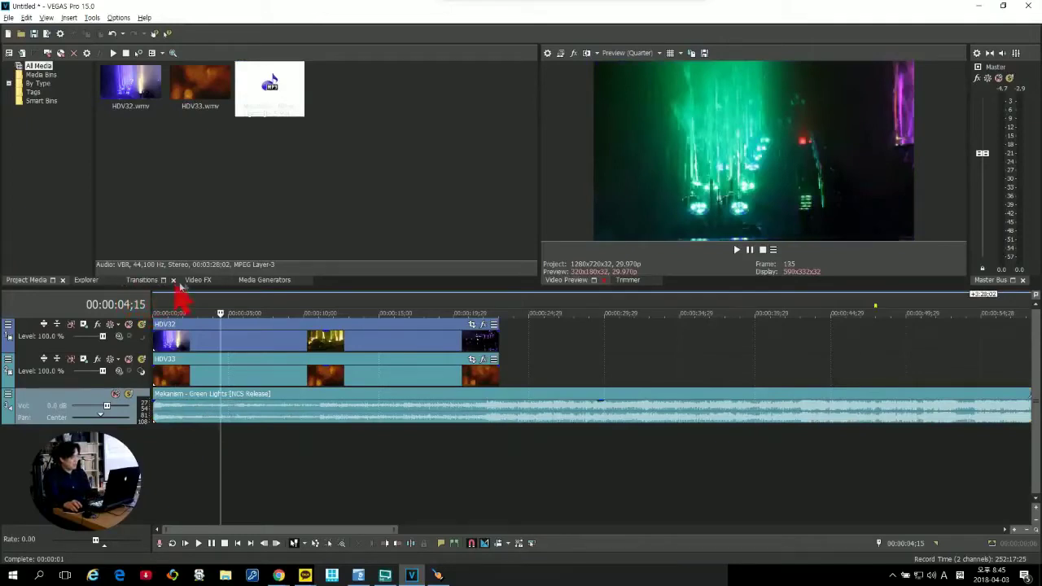
Add a ProType Titler event with the Centered preset on a new track above the clips, starting at the timeline's beginning.
left_click(263, 280)
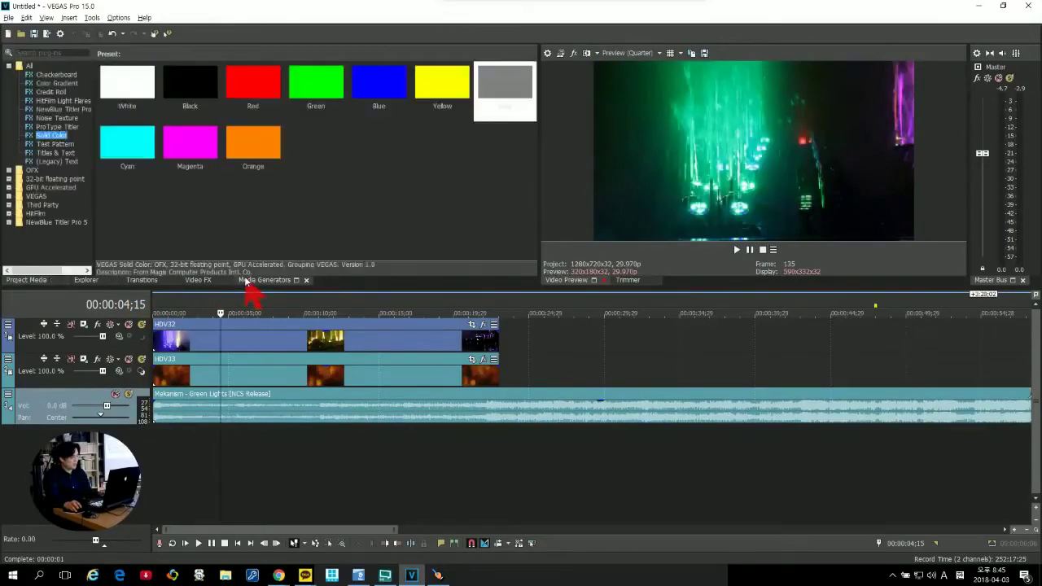
left_click(72, 161)
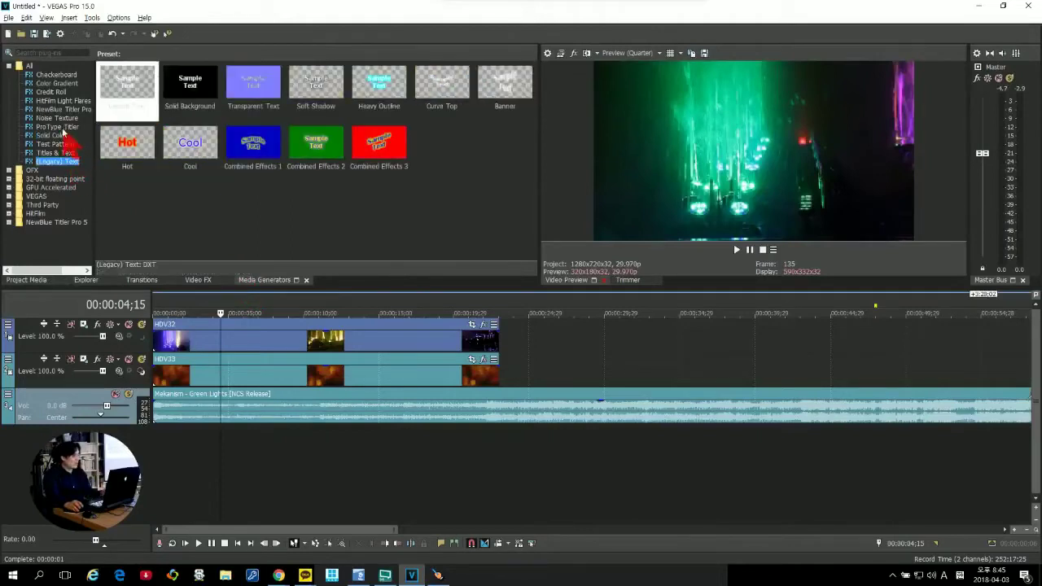
left_click(63, 129)
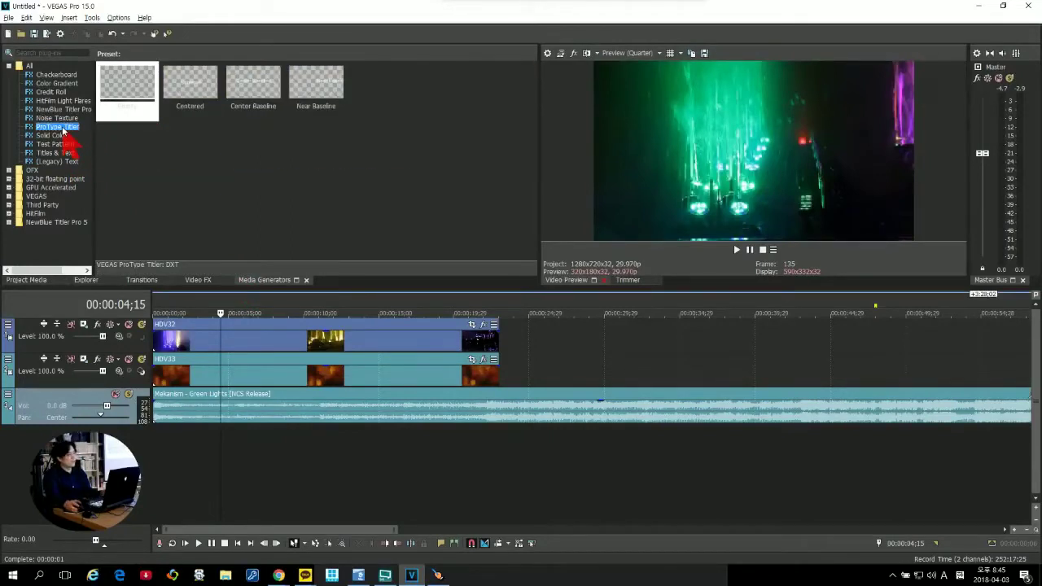
left_click(193, 87)
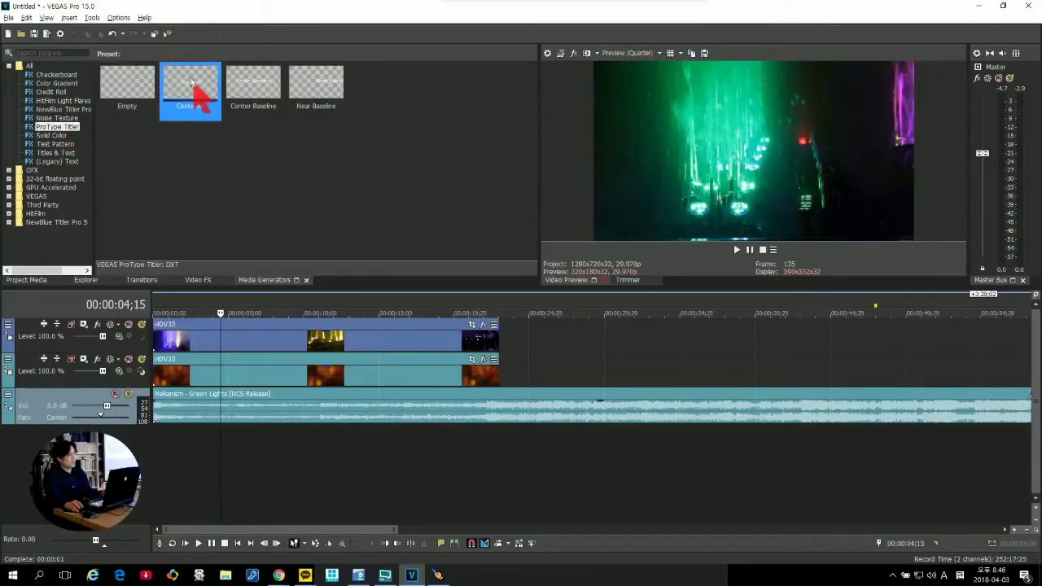
left_click_drag(189, 80, 158, 318)
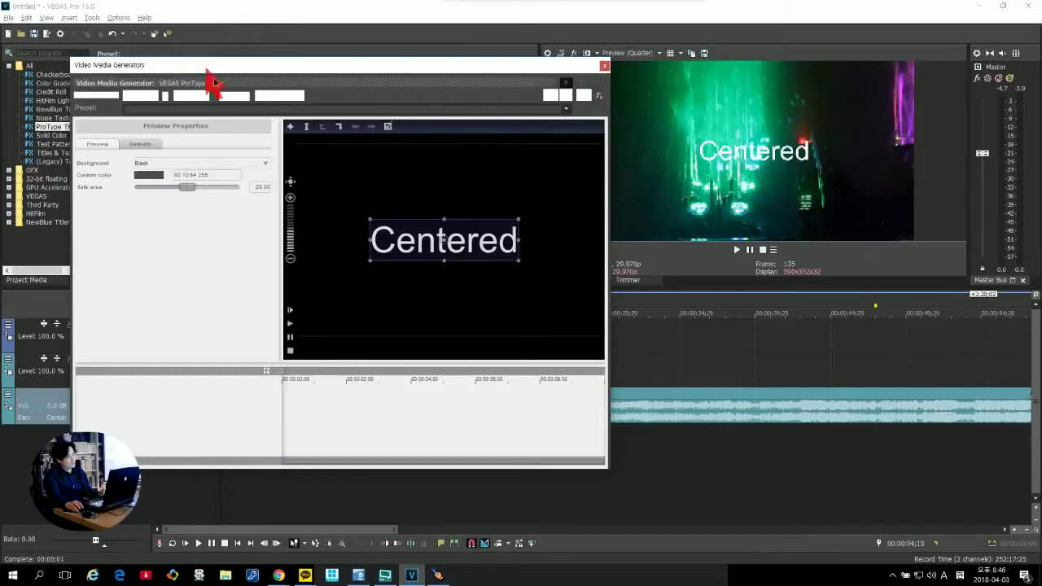
Move the playhead to about 00:00:05;20 and set the video preview quality to Good (Half).
left_click_drag(419, 281, 482, 324)
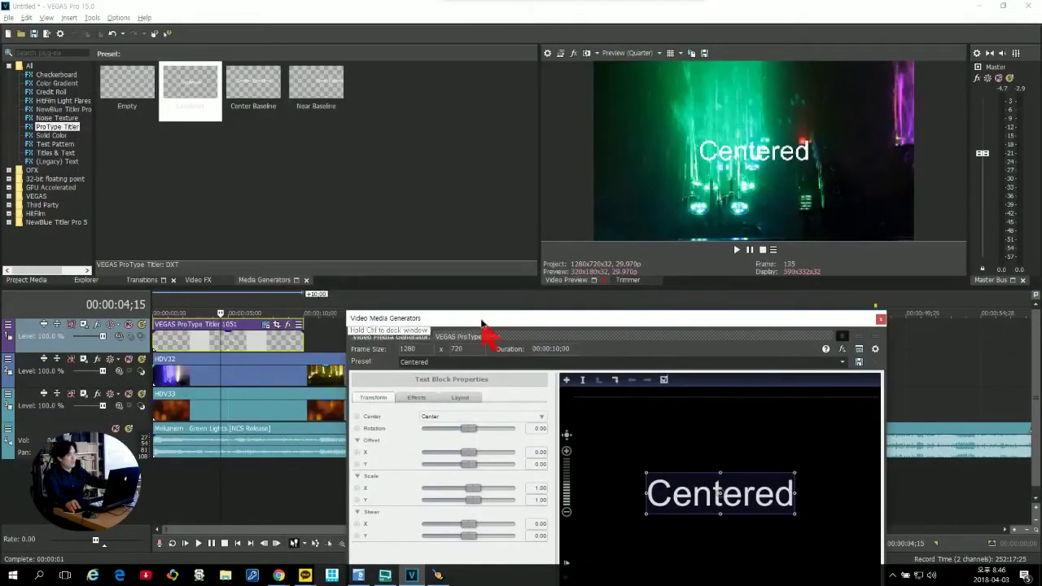
left_click(240, 376)
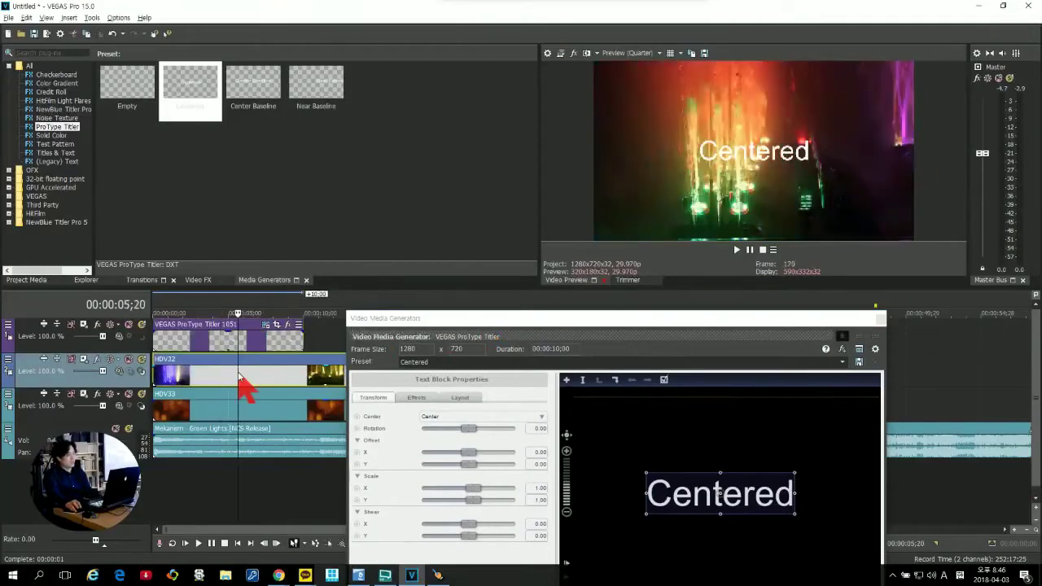
left_click(512, 317)
left_click_drag(501, 301, 223, 71)
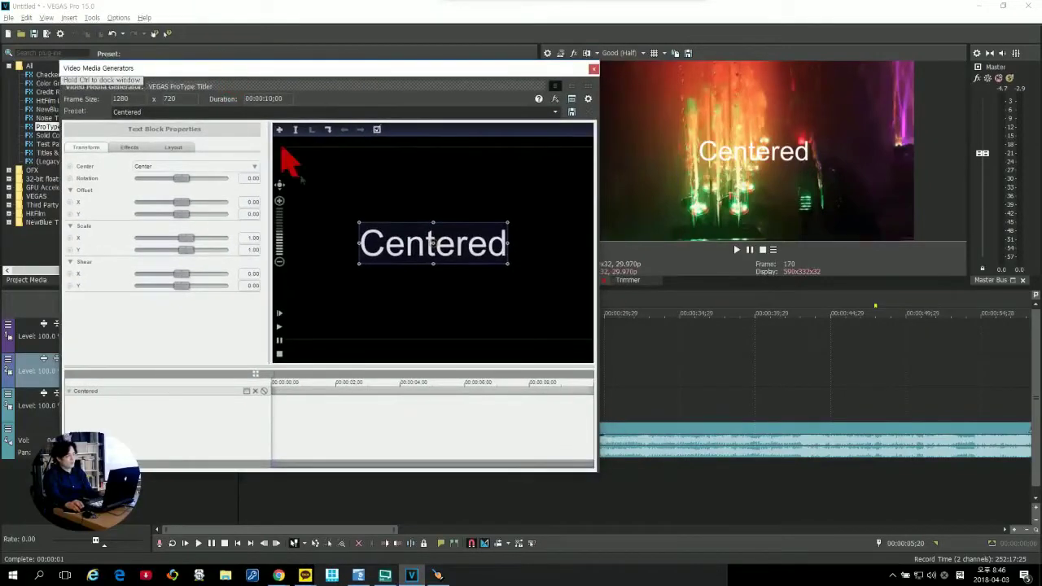
Replace the title's placeholder text with LIVE CONCERT.
double_click(368, 252)
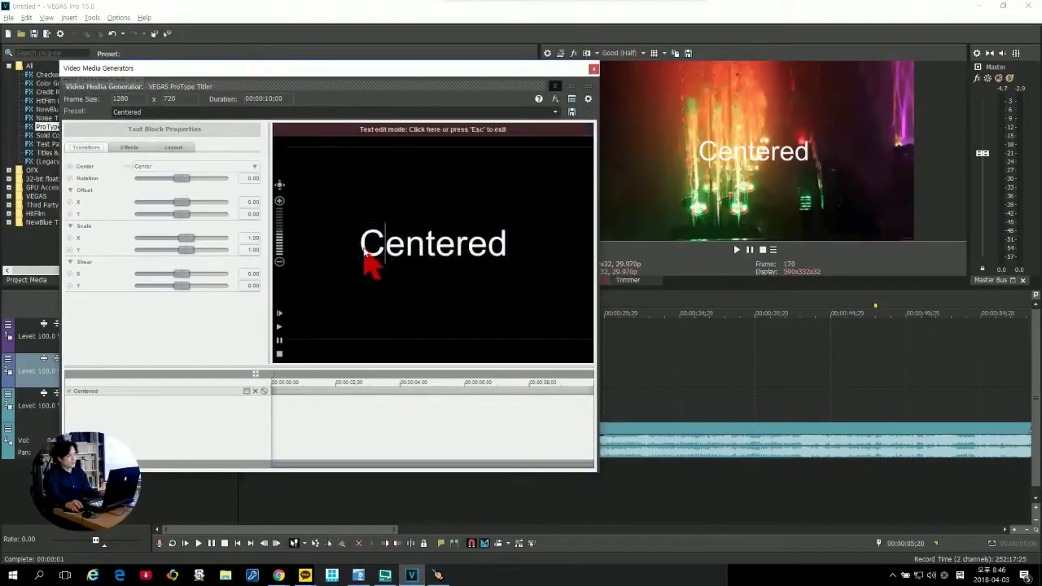
left_click_drag(365, 253, 510, 262)
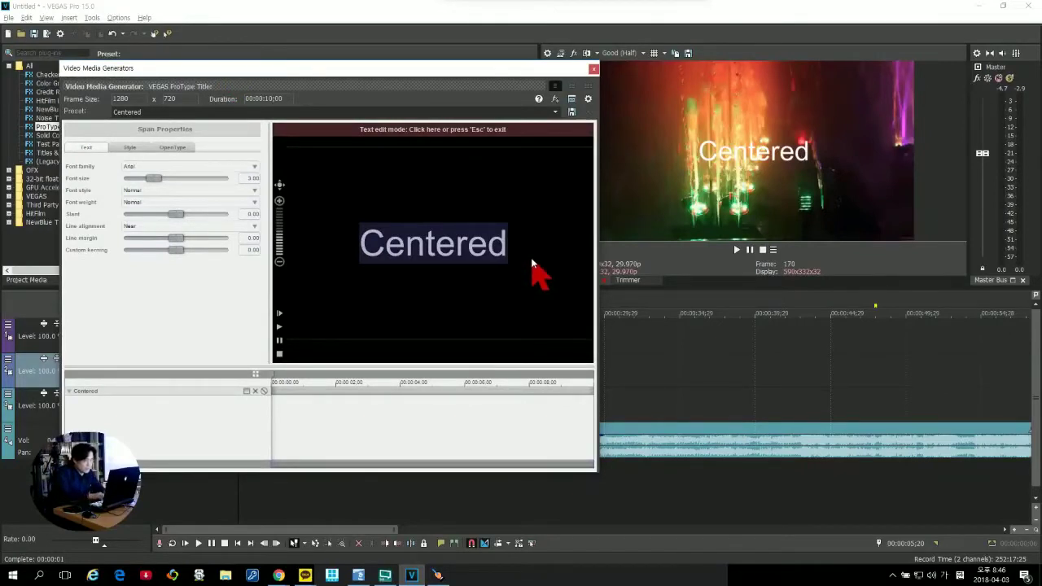
type("LIVE CONCERT")
Set the font of the whole LIVE CONCERT title to Tmon몬소리 and leave text editing.
key("ctrl+a")
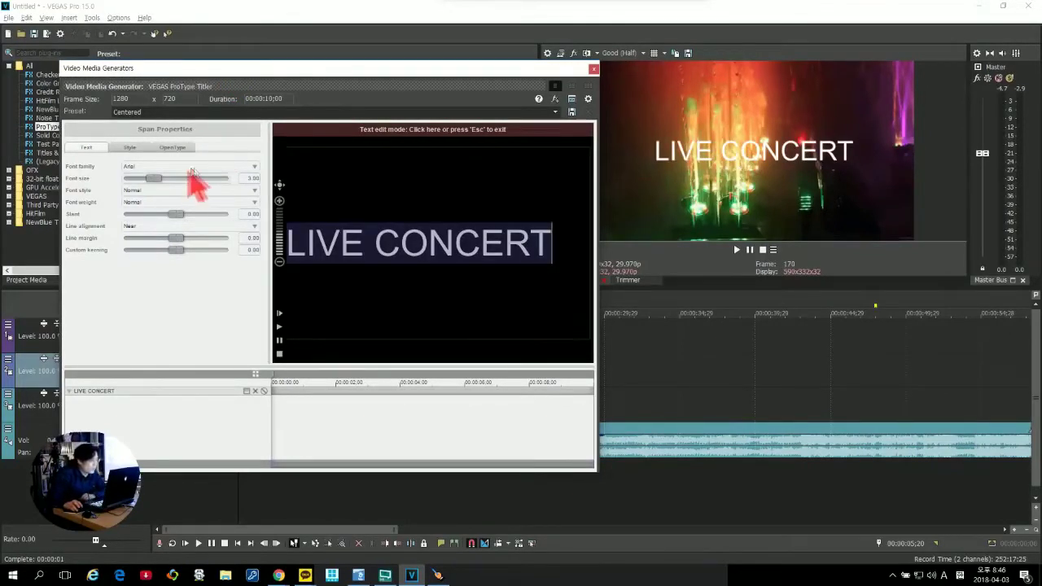
left_click(231, 168)
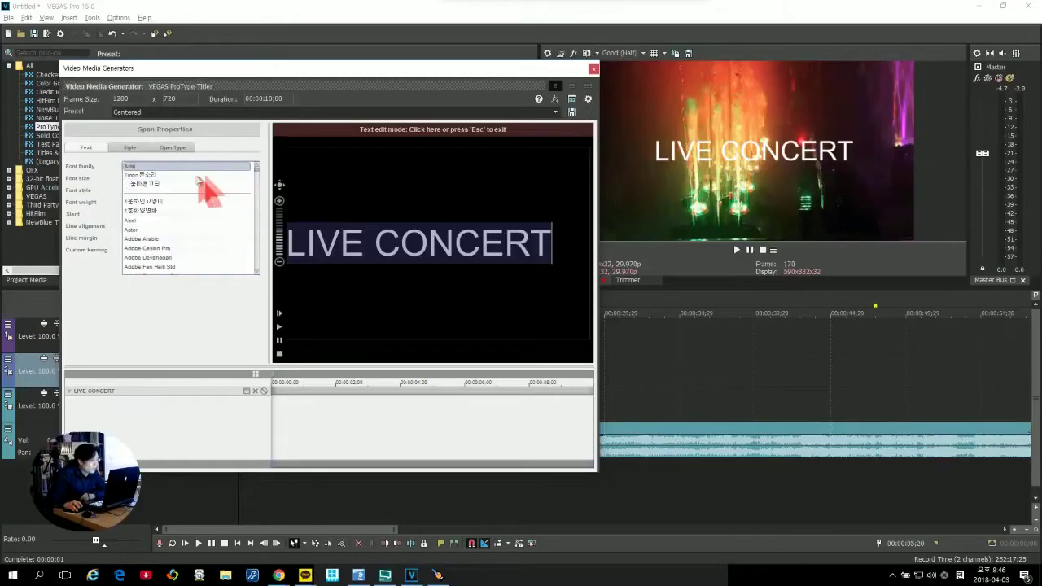
left_click(175, 175)
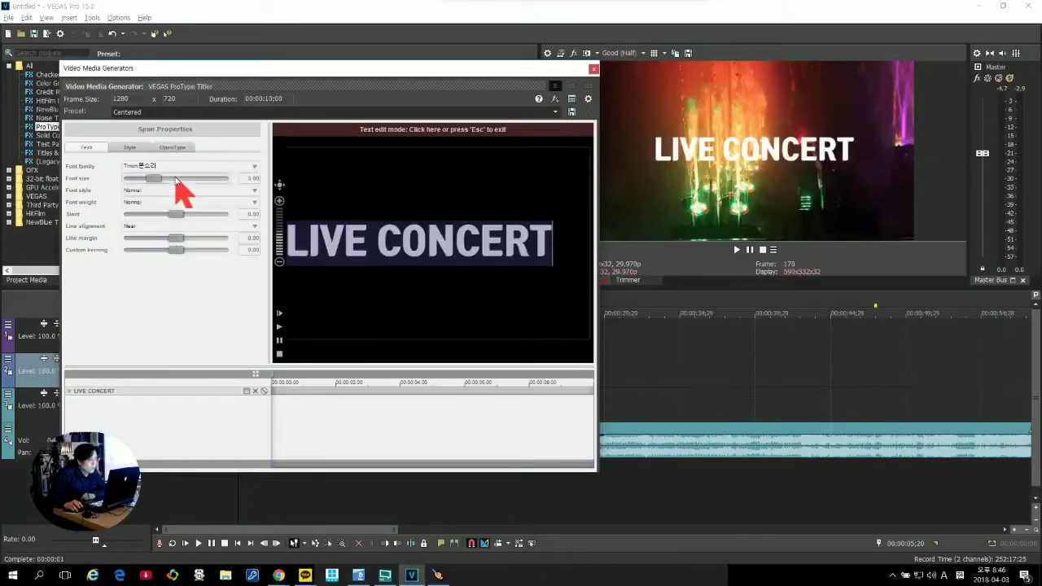
left_click(384, 130)
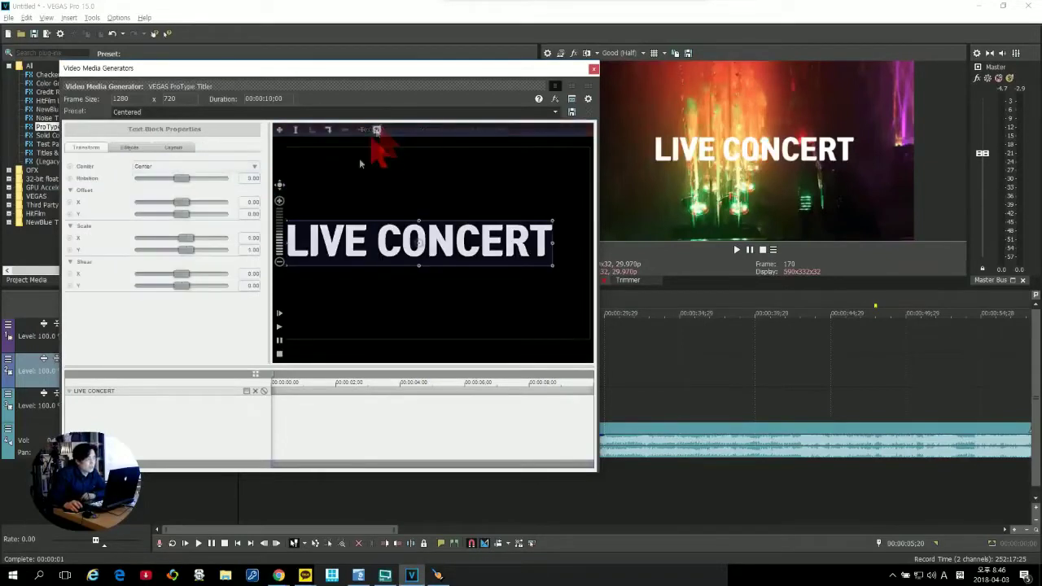
Enlarge the LIVE CONCERT title to a scale of about 1.51 in X and Y and close the title editor.
scroll(358, 255, "down", 3)
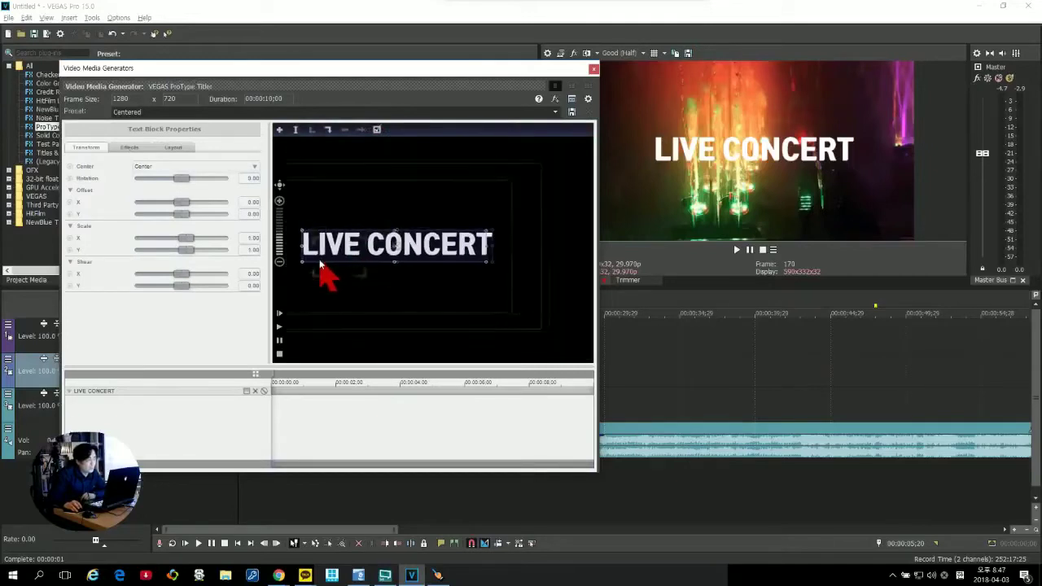
scroll(392, 231, "up", 5)
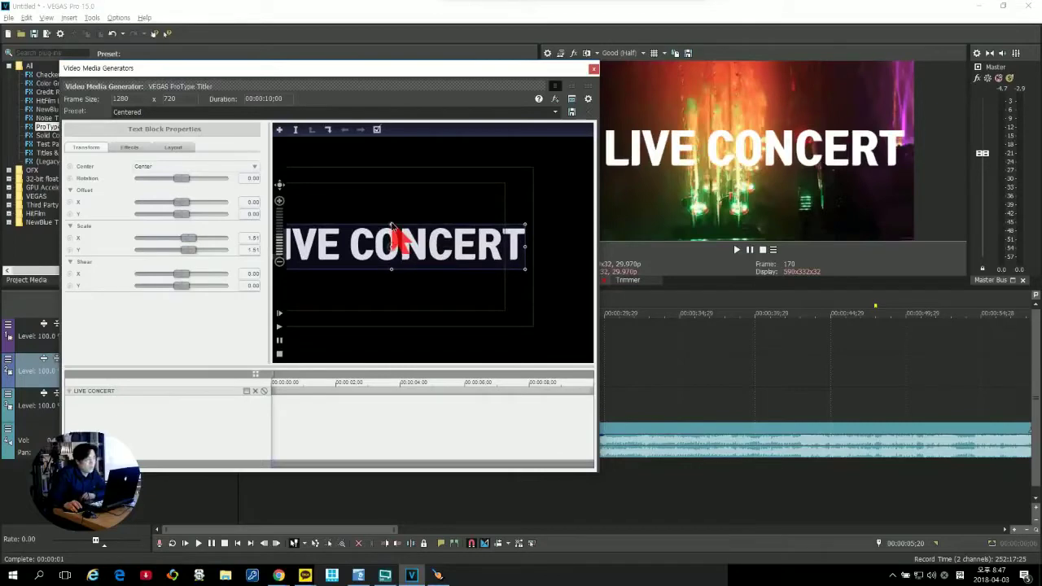
left_click(594, 71)
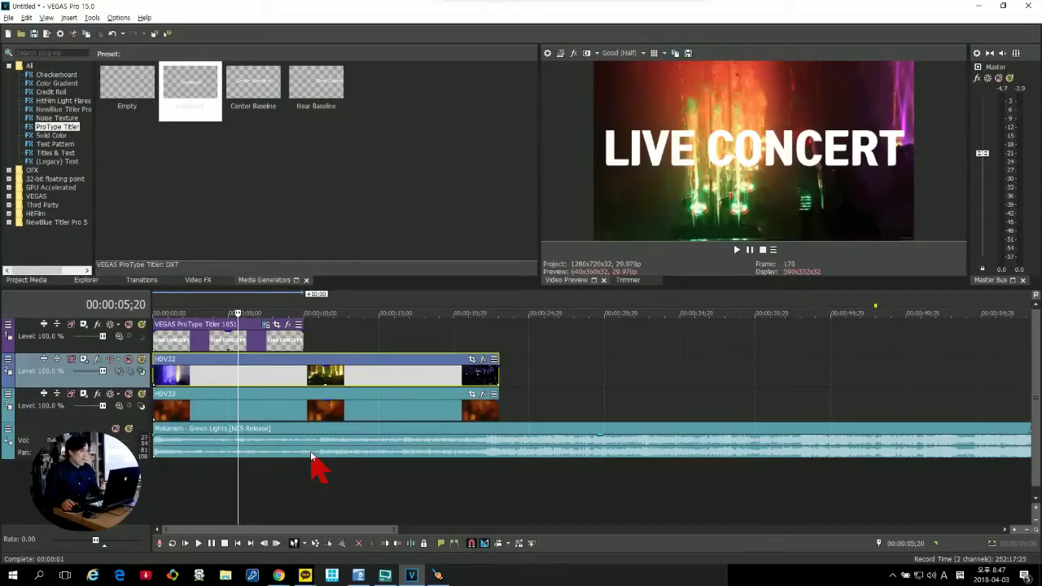
Set the title track's compositing mode to Multiply (Mask) and play the masked title from the start.
left_click(119, 337)
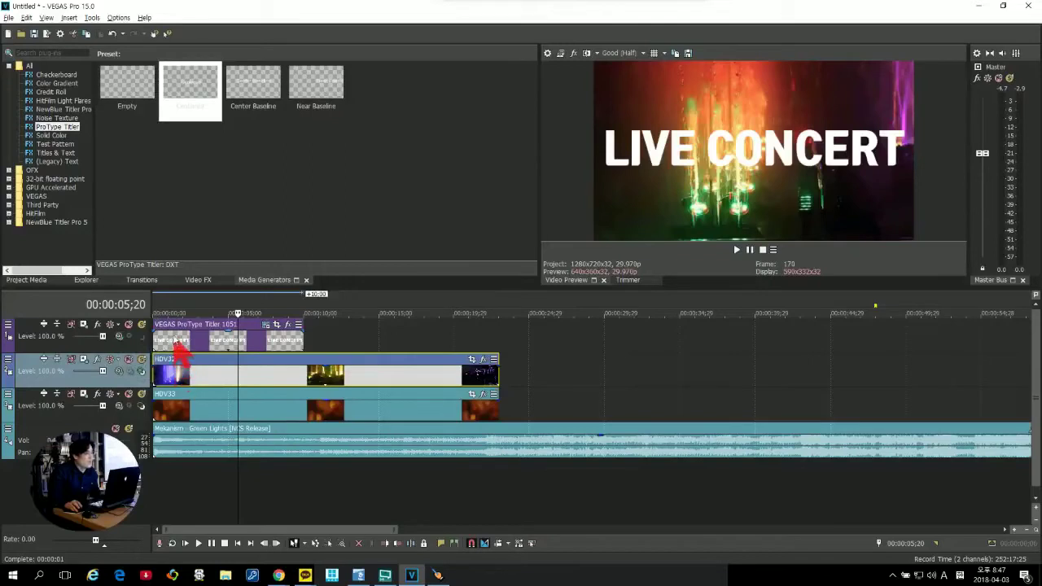
left_click(119, 336)
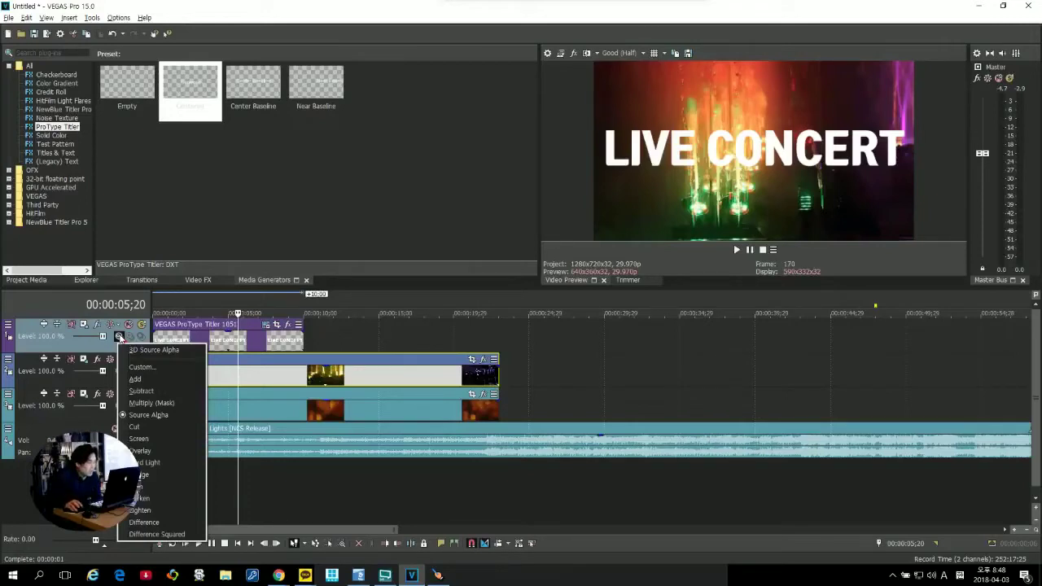
left_click(155, 404)
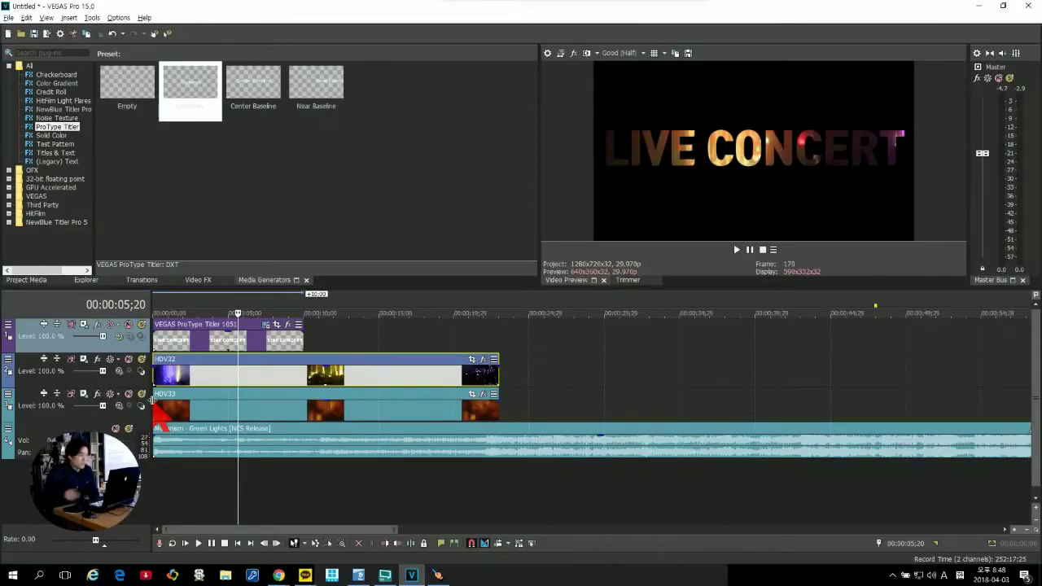
left_click(186, 543)
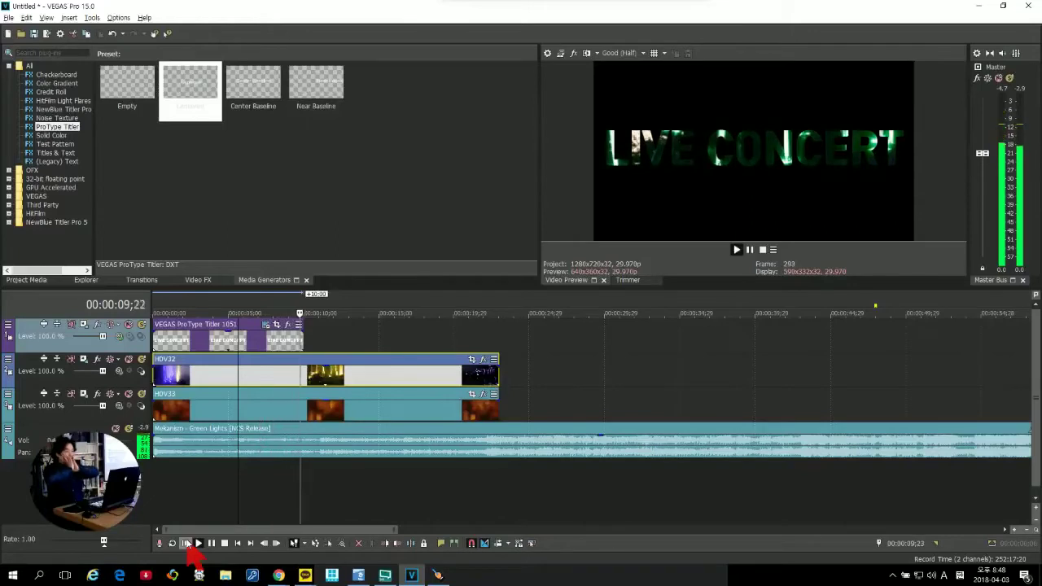
left_click(215, 480)
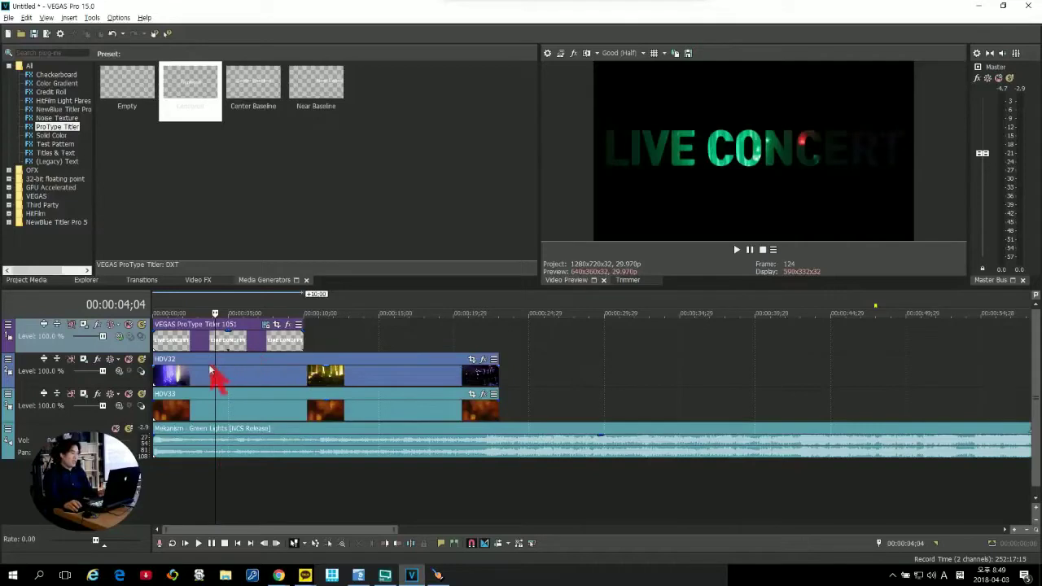
Examine how the masked title combines with the HDV32 and HDV33 clips at several points on the timeline.
left_click(223, 404)
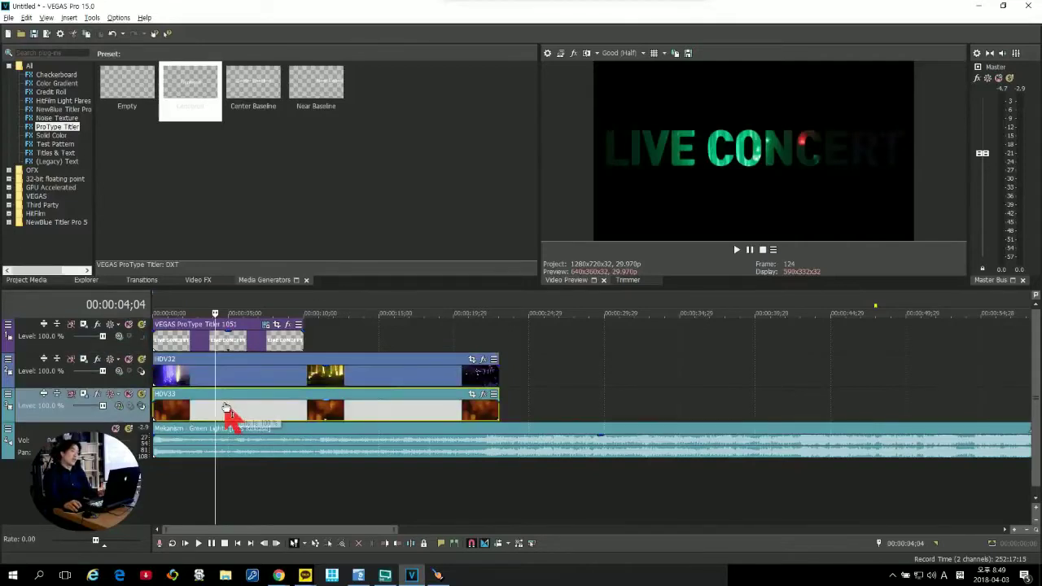
left_click(189, 376)
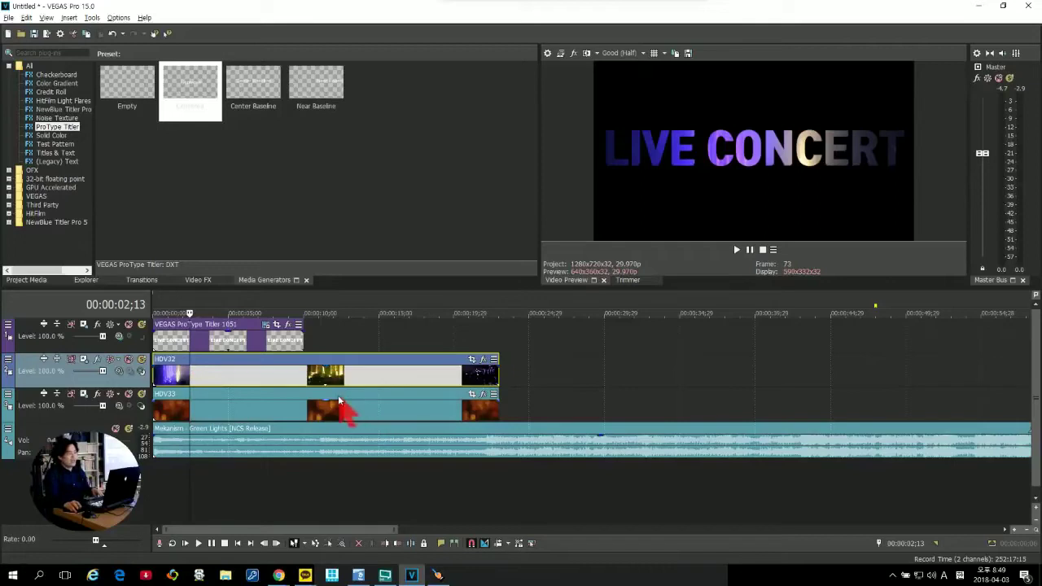
left_click(308, 407)
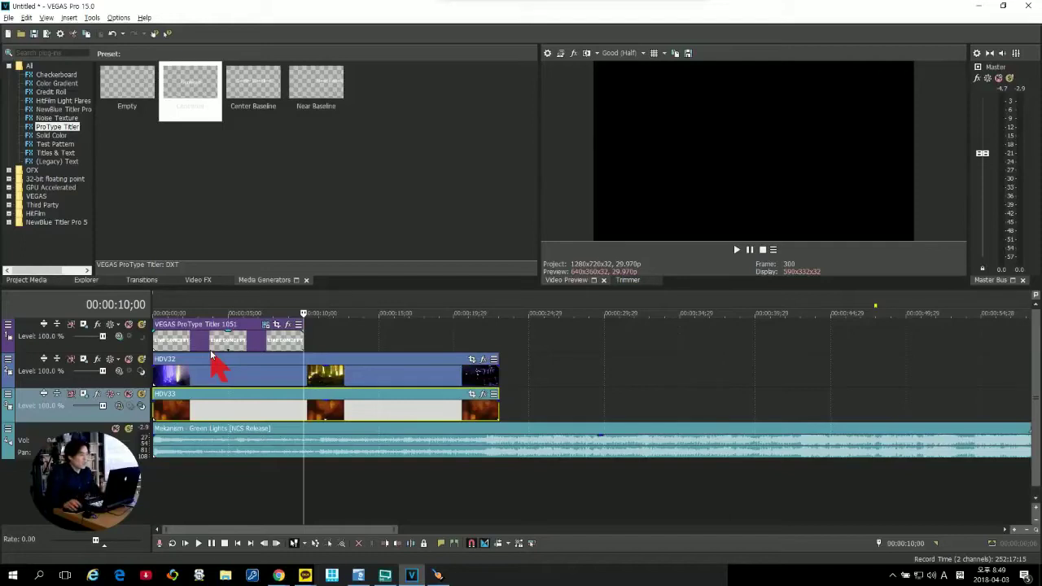
left_click(204, 340)
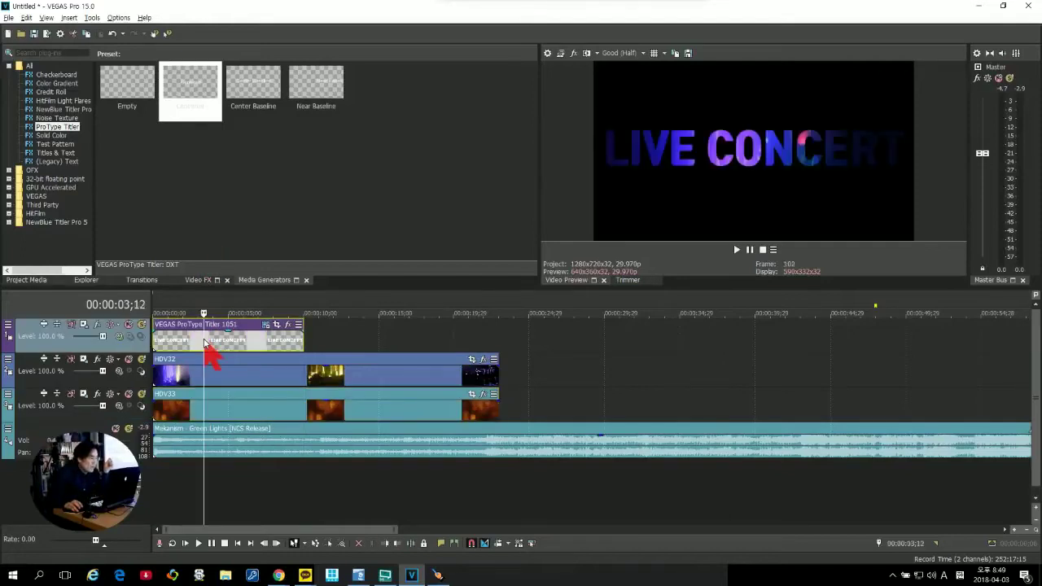
left_click(215, 373)
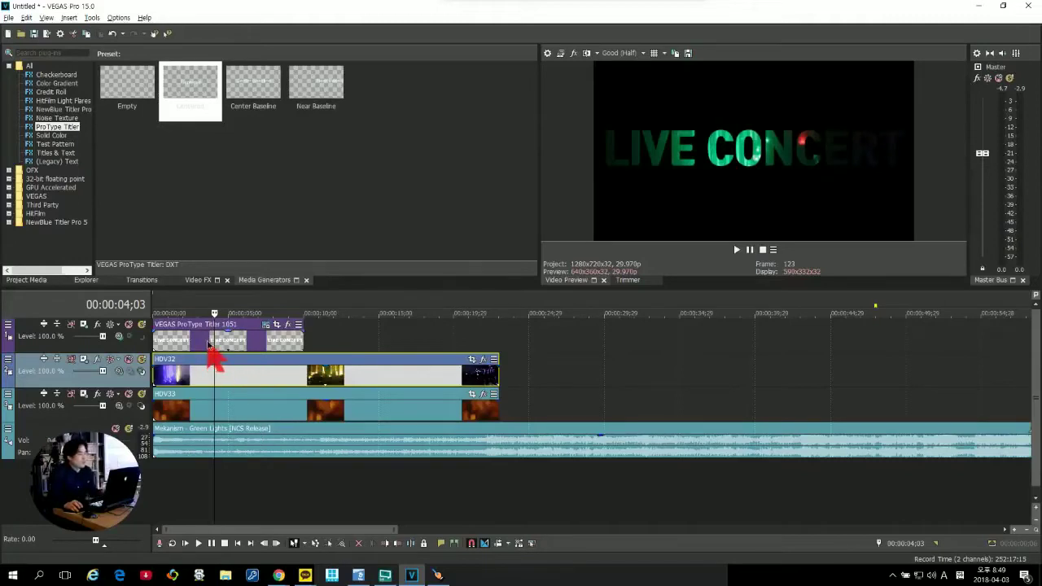
left_click(207, 341)
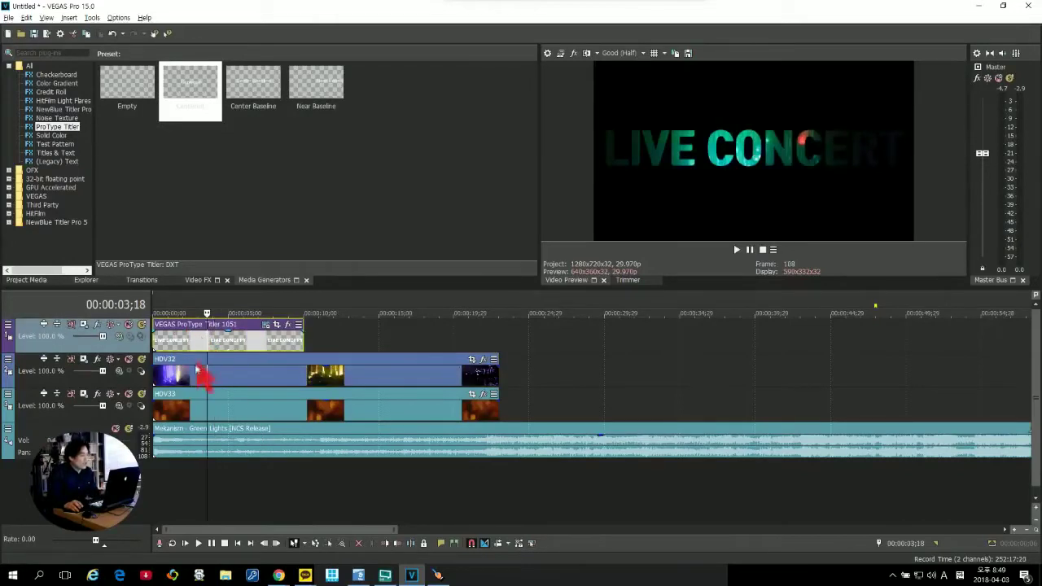
left_click(197, 371)
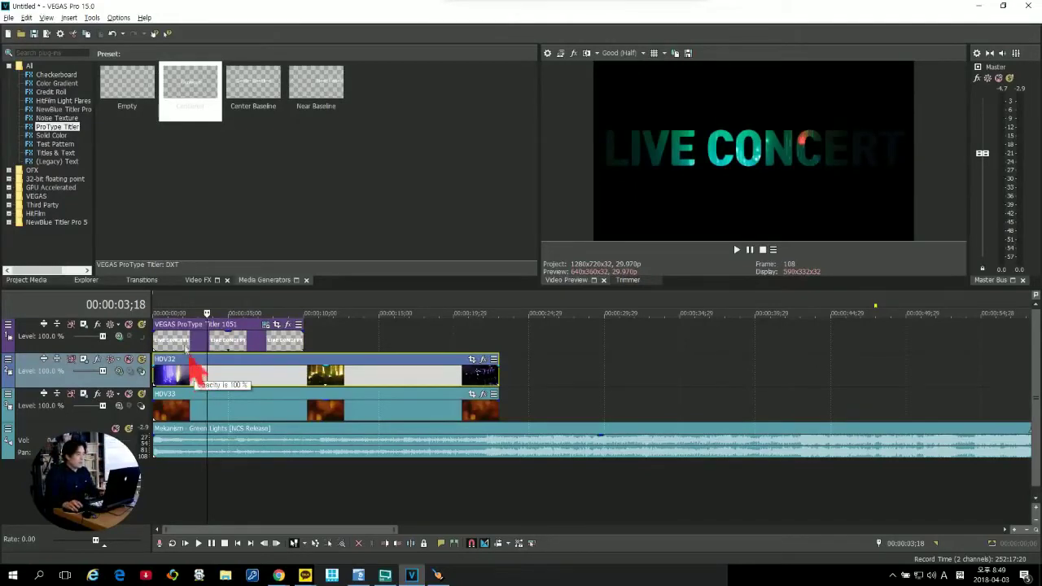
left_click(189, 342)
left_click(181, 373)
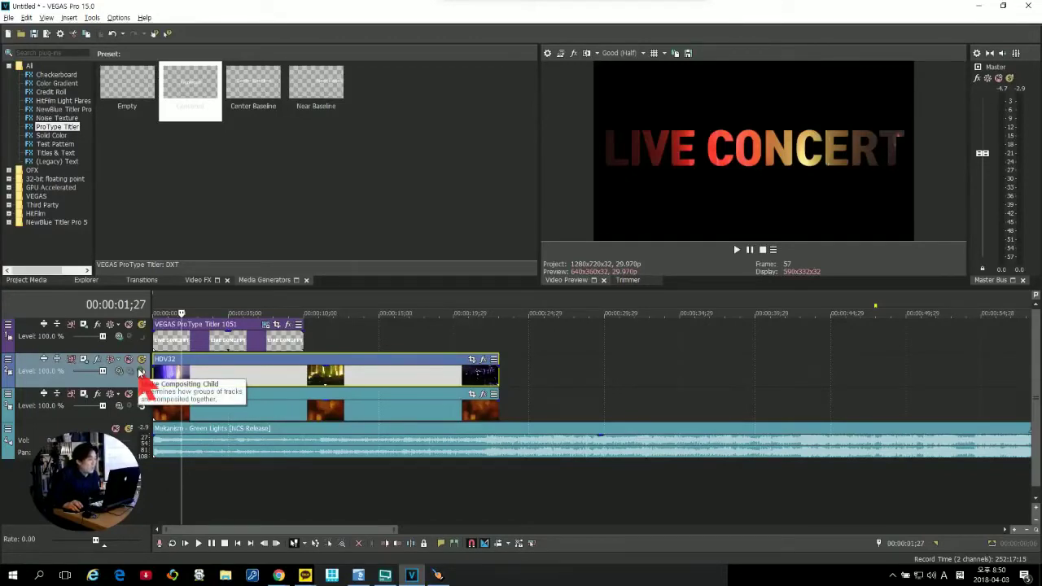
Make the HDV32 track a compositing child of the title track and play the result from the start.
left_click(140, 372)
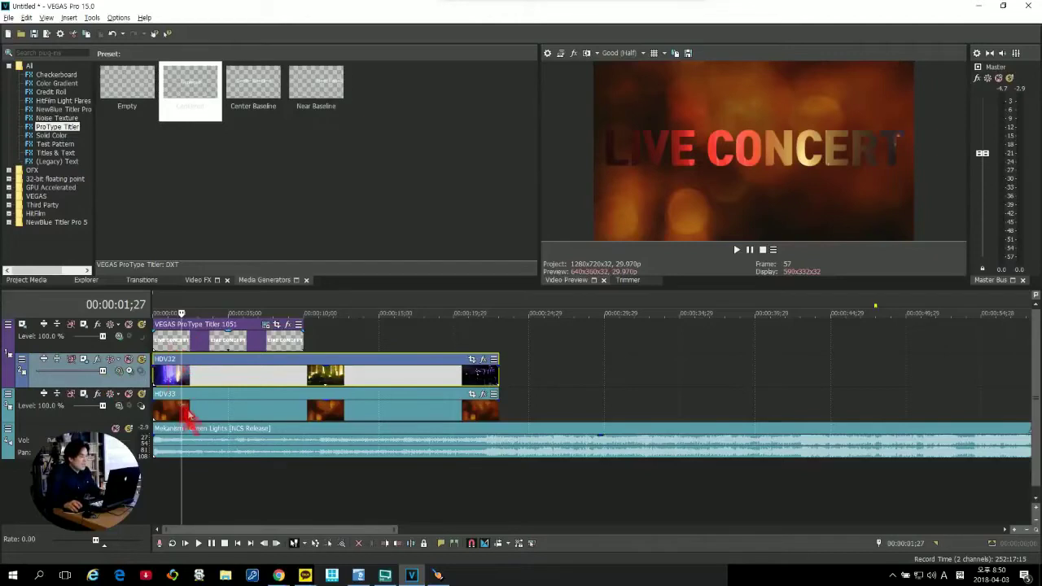
left_click(200, 460)
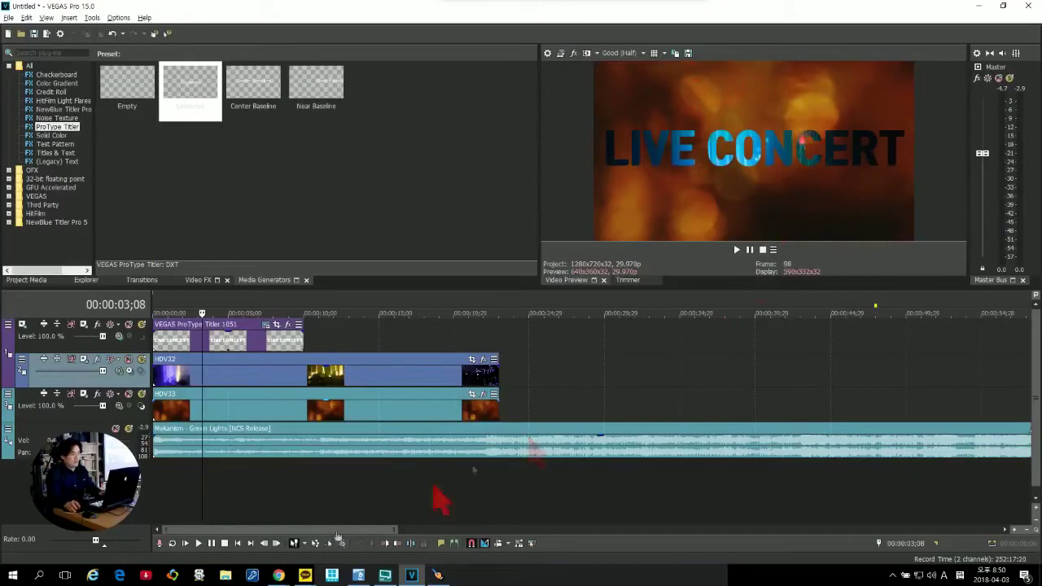
left_click(185, 543)
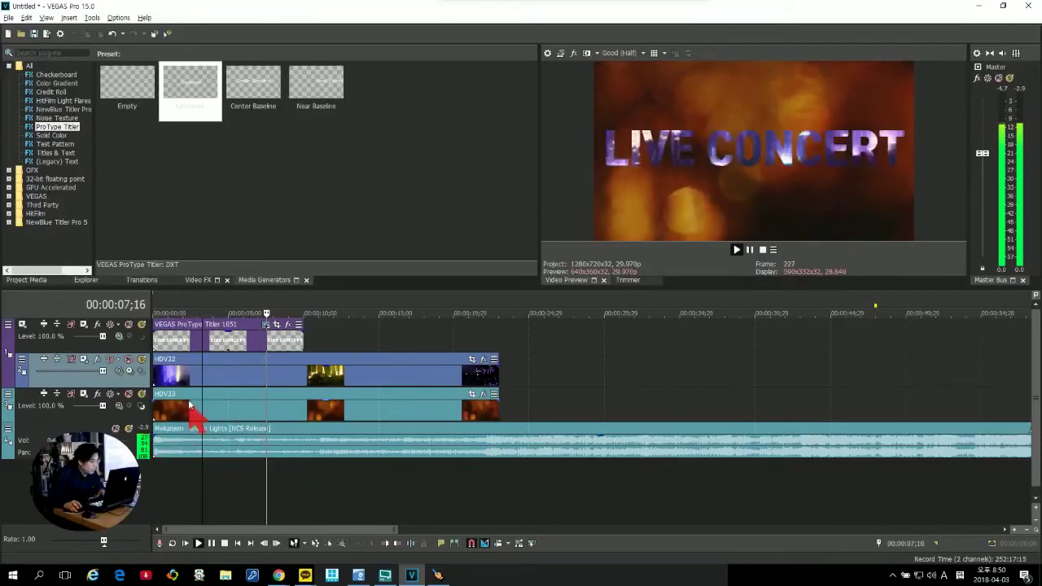
left_click(186, 376)
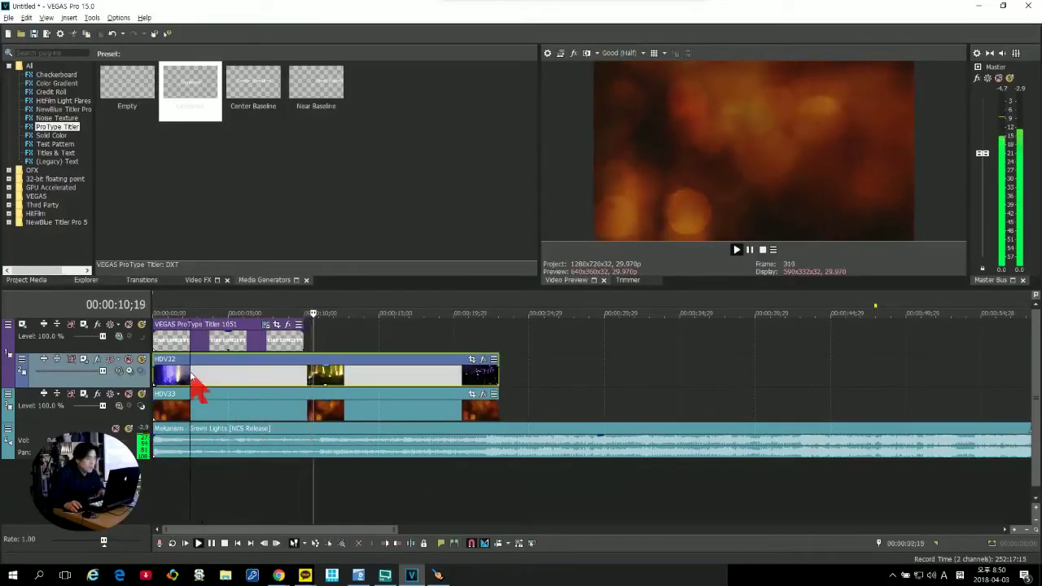
left_click(179, 374)
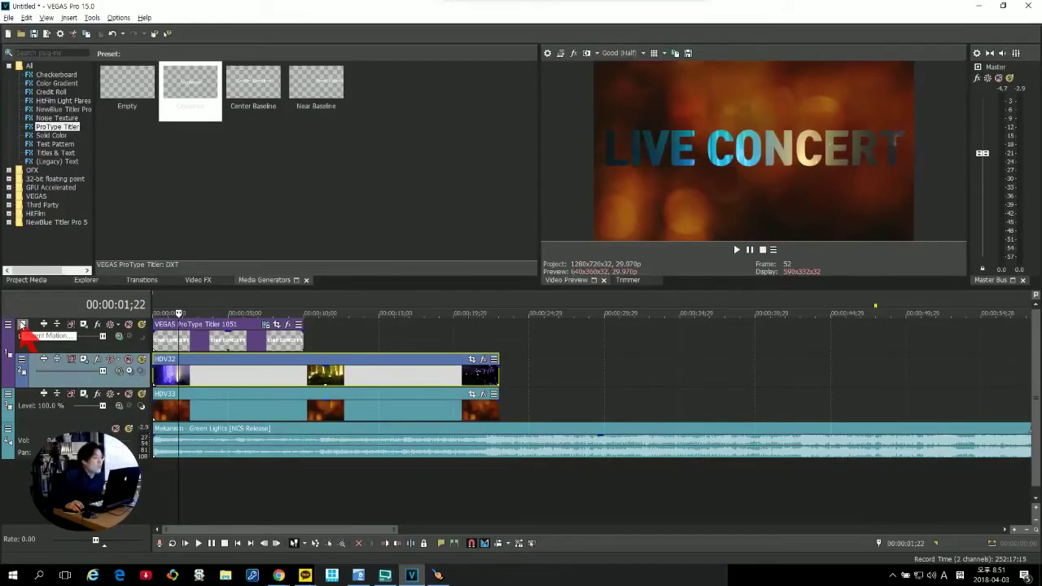
Shrink the title group to about 434 by 434 in the frame's upper right with parent track motion, and widen the track headers.
left_click(23, 324)
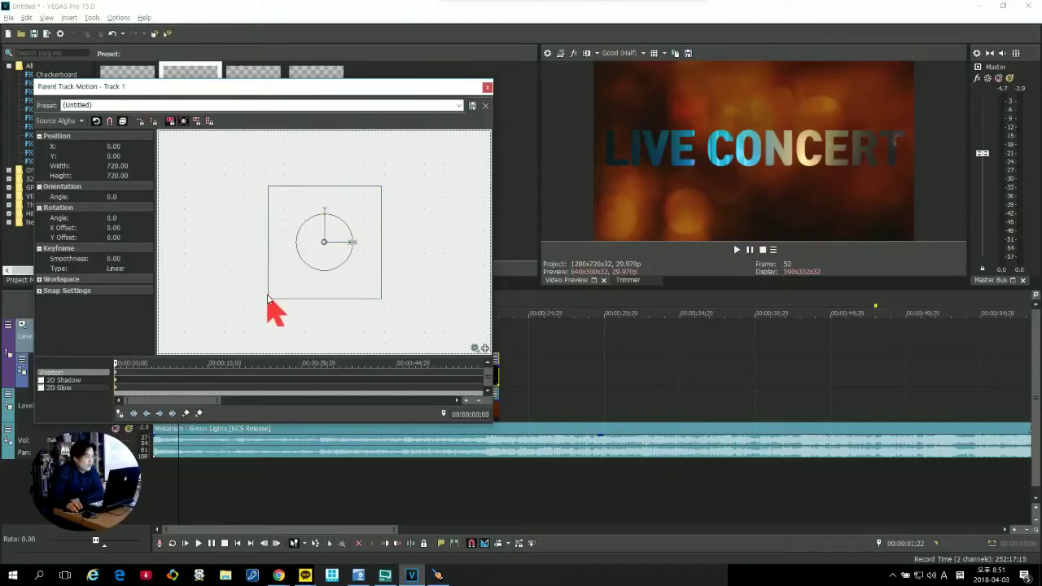
left_click_drag(269, 300, 360, 227)
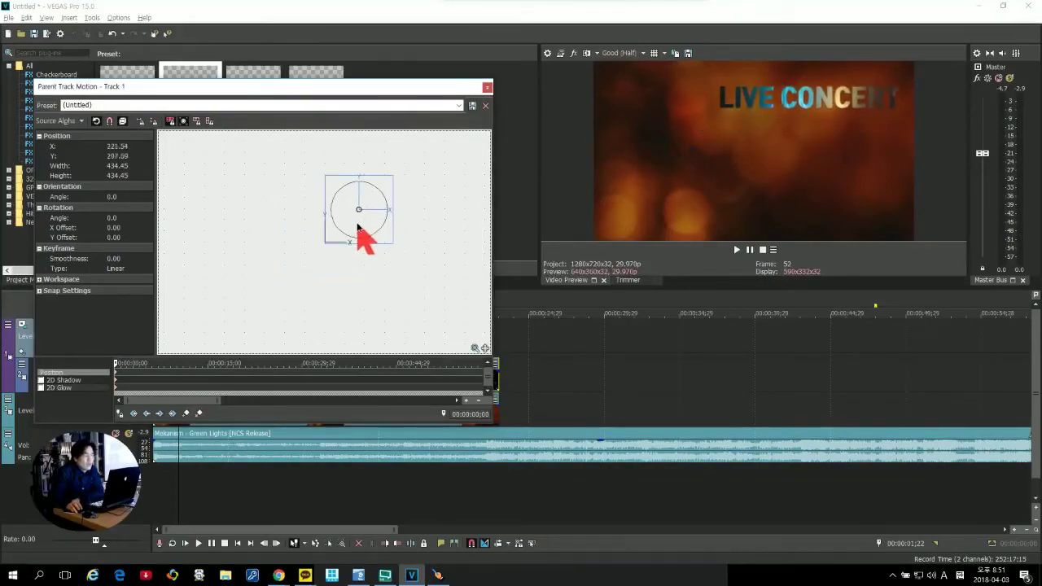
left_click(487, 87)
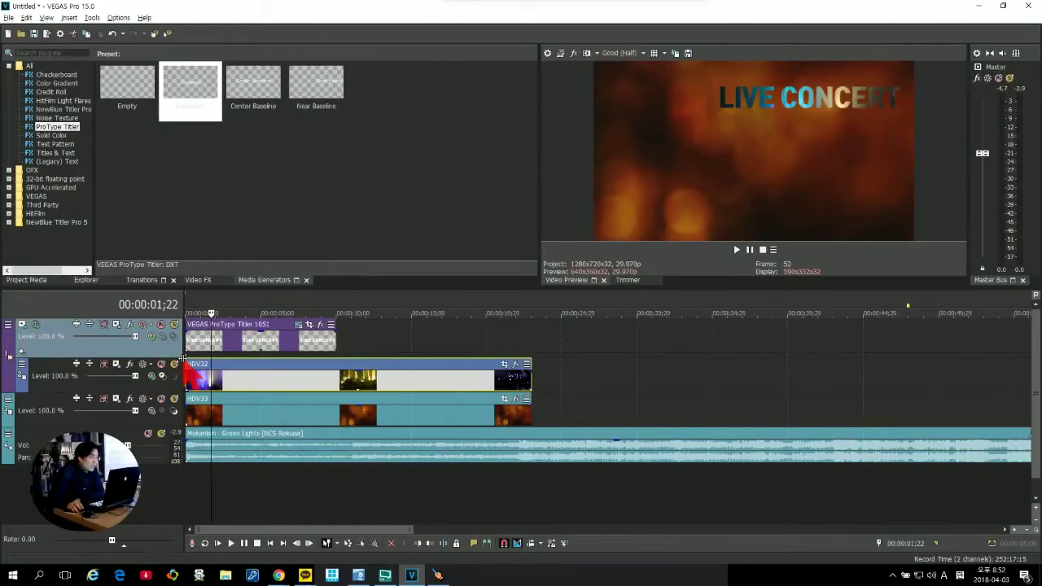
mouse_move(184, 356)
left_mouse_down()
mouse_move(202, 356)
mouse_move(168, 356)
left_mouse_up()
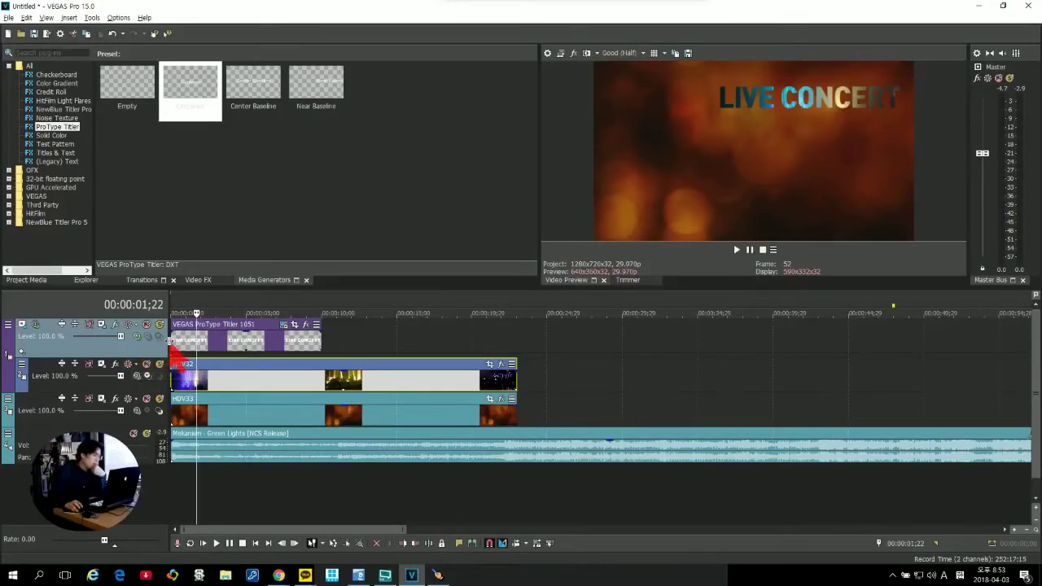
mouse_move(170, 346)
left_mouse_down()
mouse_move(239, 346)
mouse_move(178, 346)
left_mouse_up()
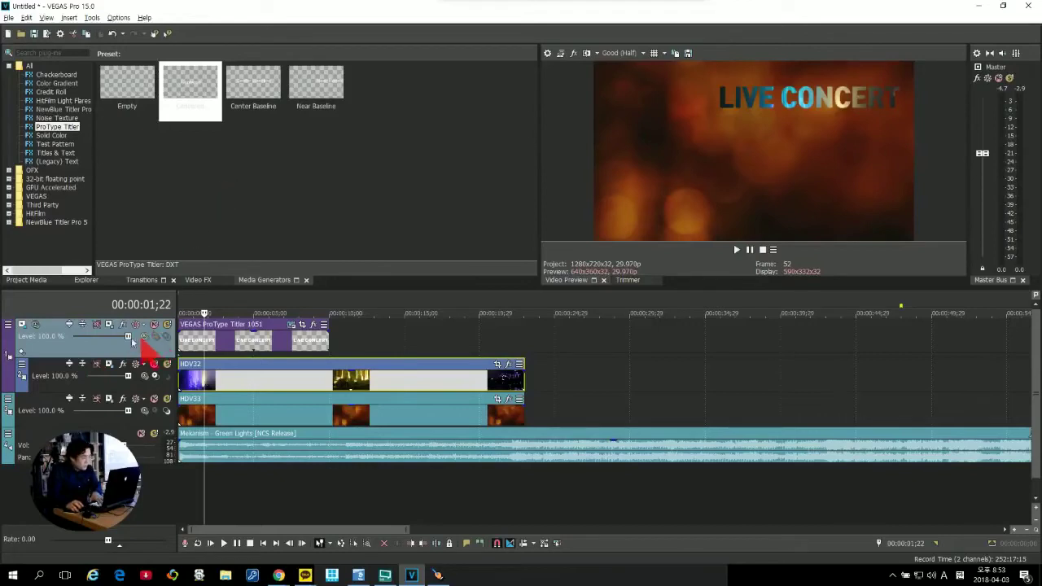
Delete the title track, both video tracks and the music track to empty the timeline.
key("Delete")
left_click(107, 352)
key("Delete")
left_click(104, 350)
key("Delete")
left_click(97, 346)
key("Delete")
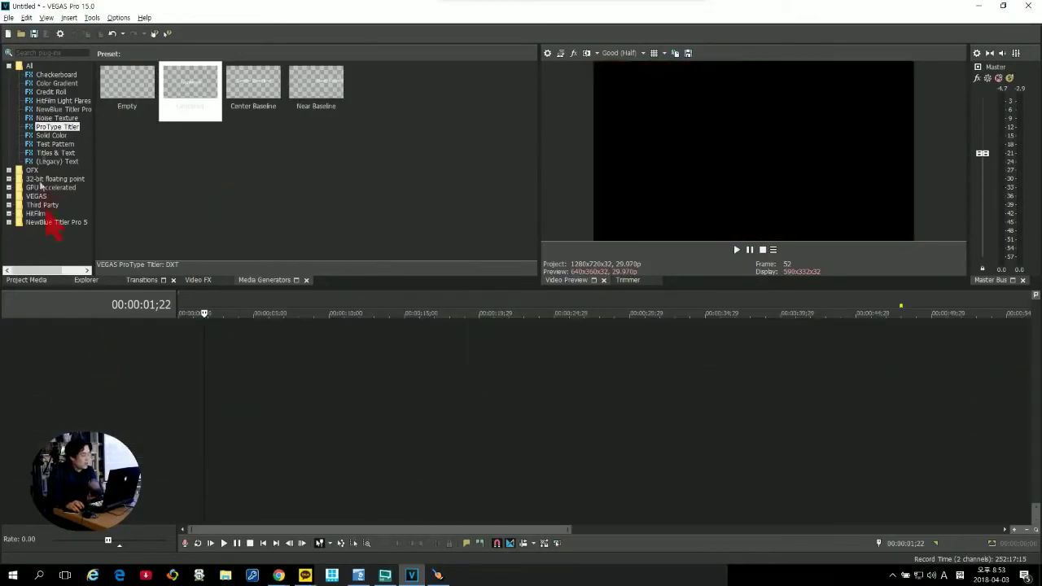
Start importing project media and open the folder 추가자료 inside sns 마케팅 영상디자인 on drive D.
left_click(28, 280)
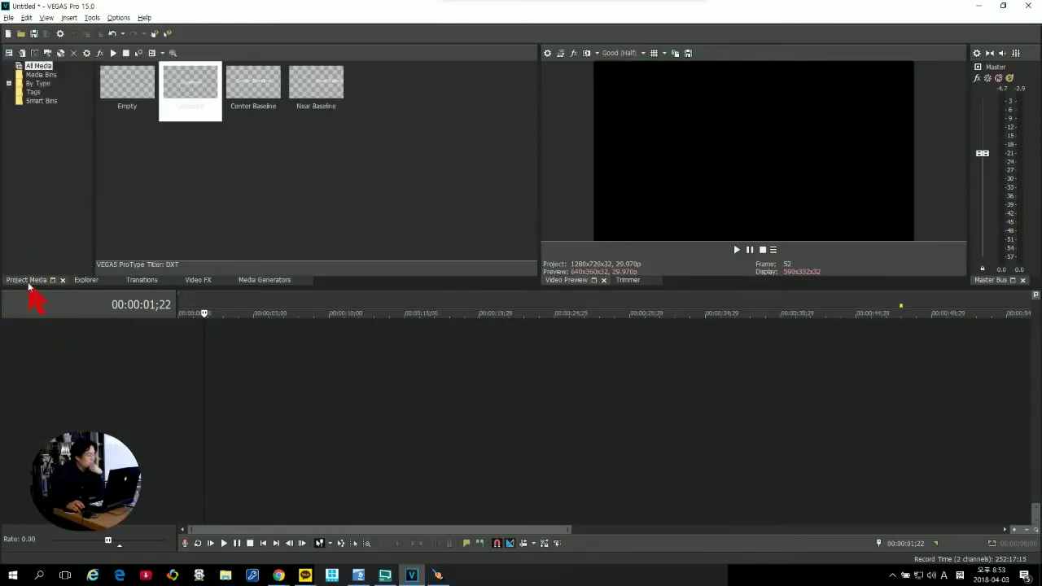
left_click(22, 53)
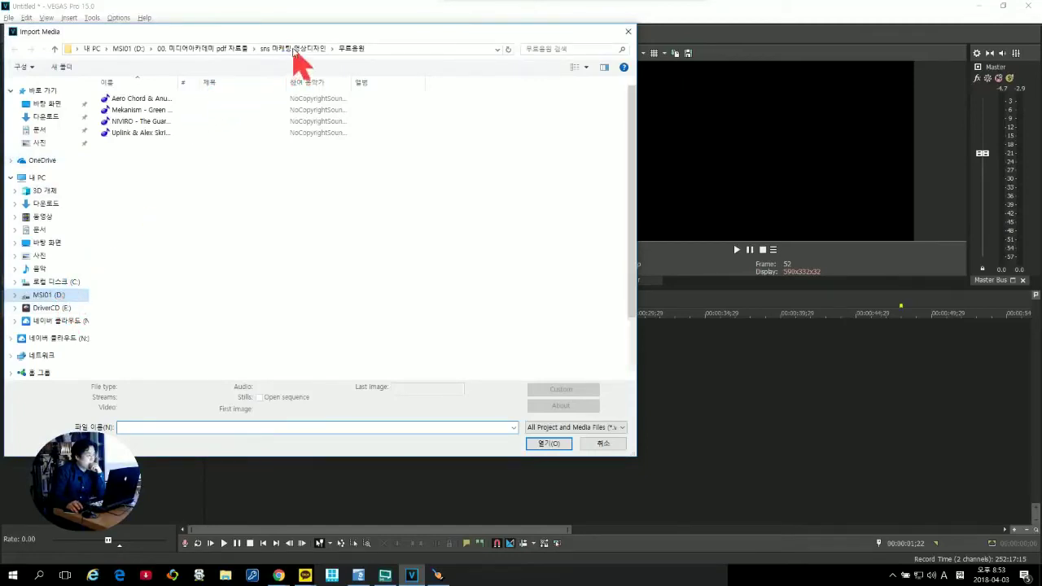
left_click(183, 111)
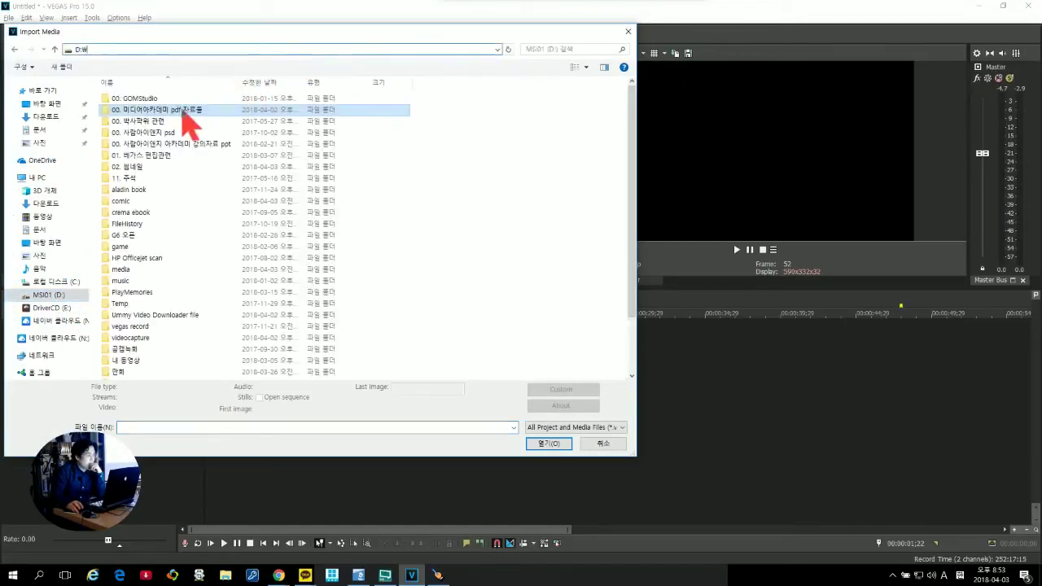
double_click(184, 114)
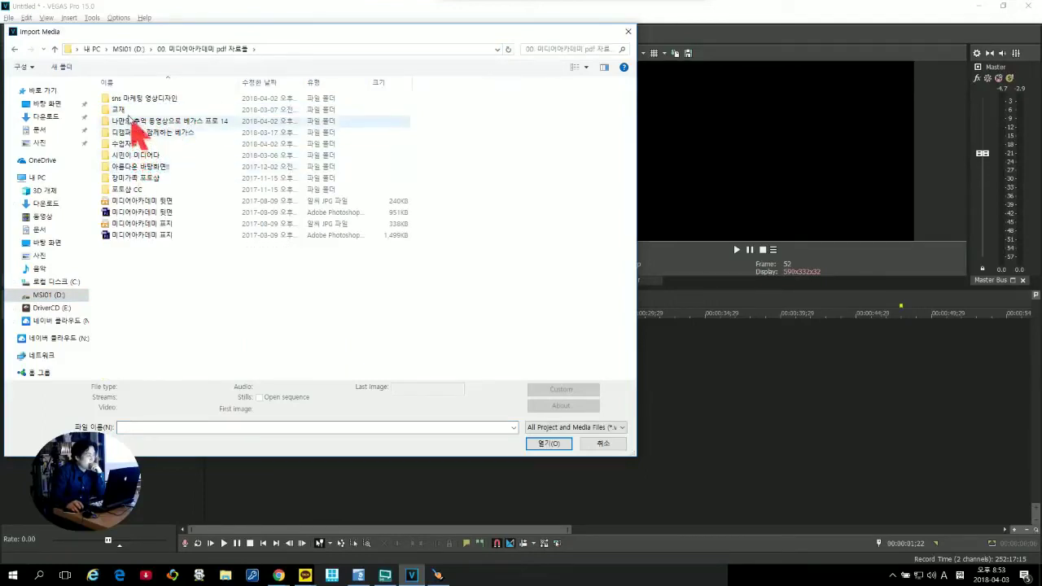
double_click(135, 102)
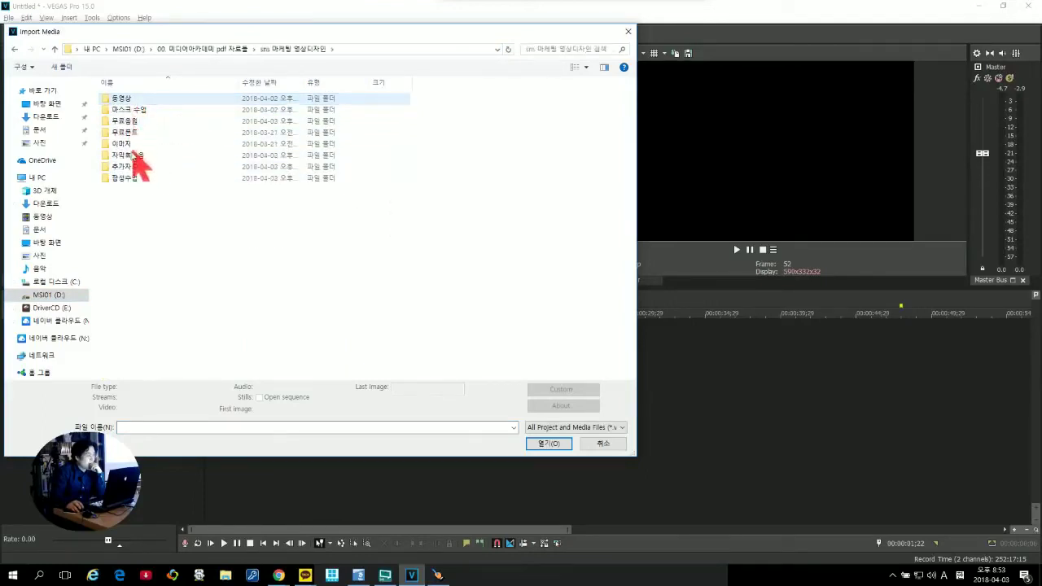
double_click(129, 169)
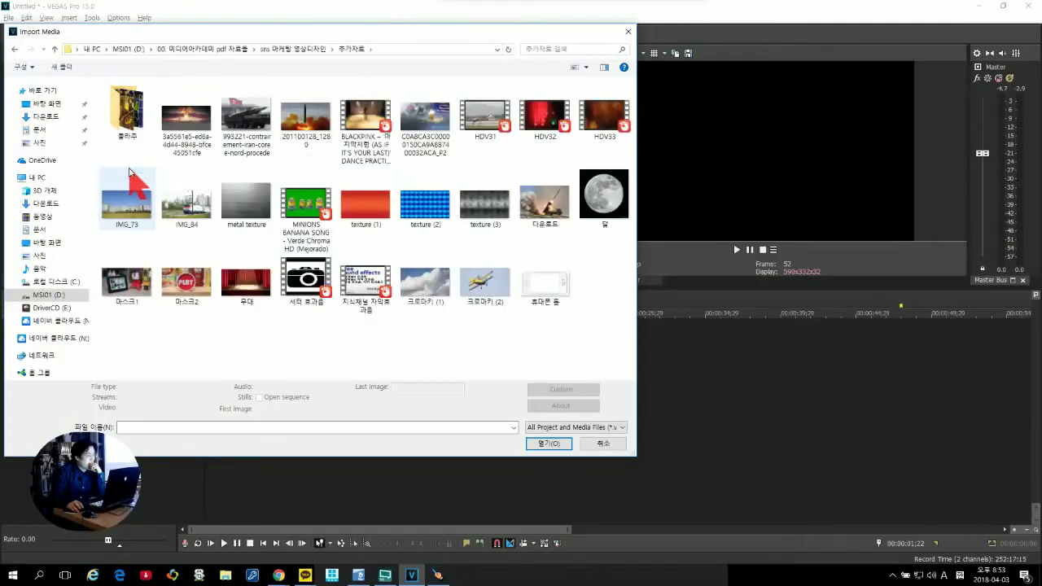
Import the phone frame image 휴대폰 틀 and the HDV31 video together into the project media.
left_click(547, 289)
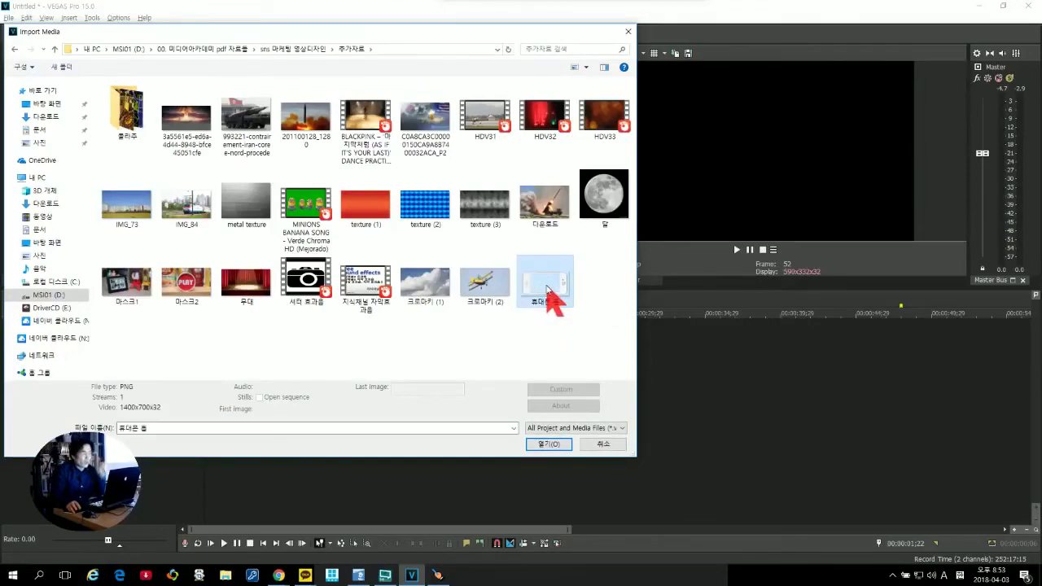
left_click(487, 122, "ctrl")
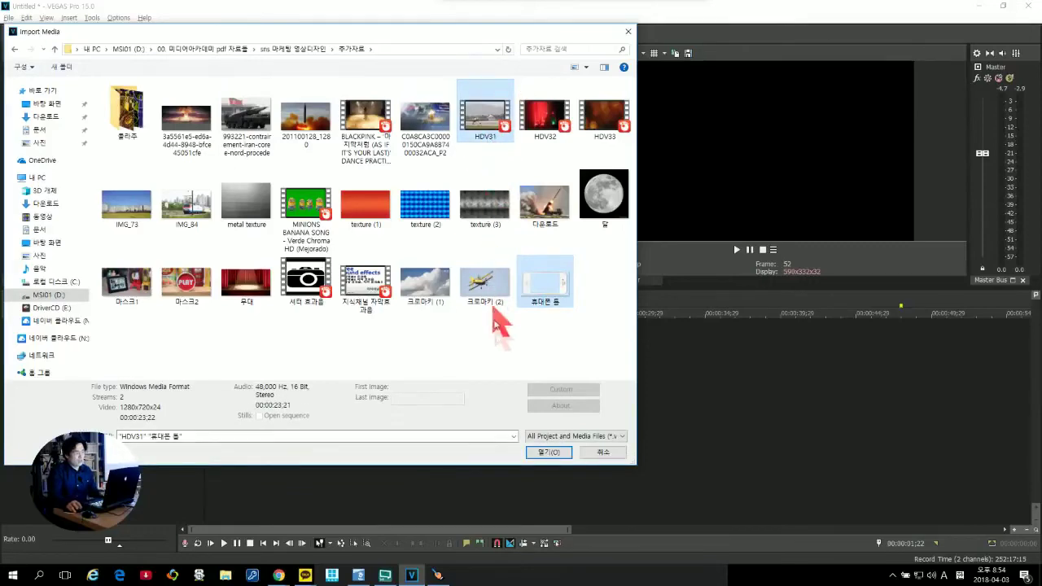
left_click(546, 453)
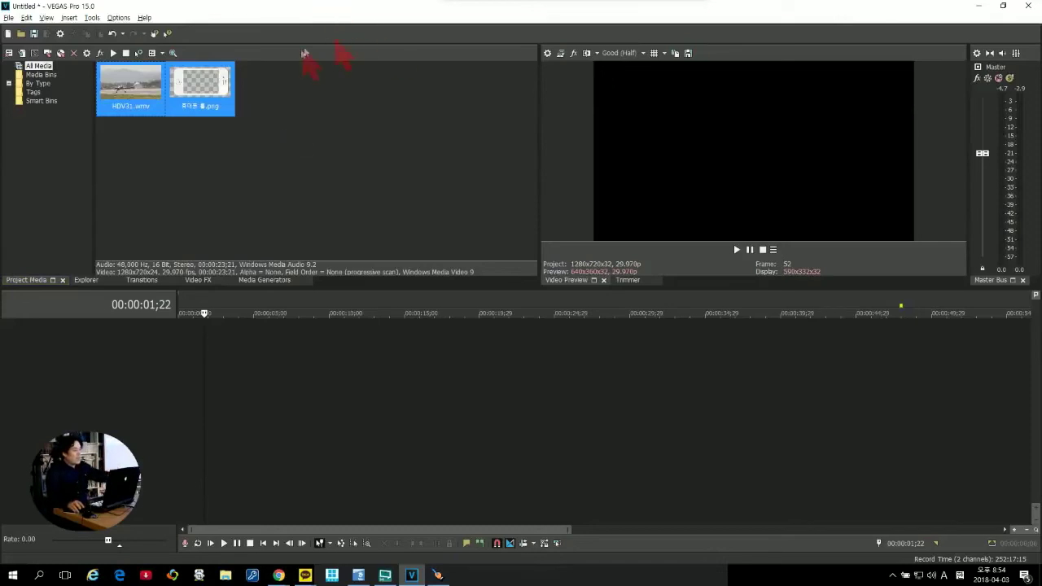
Place the phone frame image at the start of the timeline and add HDV31.wmv on a track below it.
left_click(230, 124)
left_click_drag(216, 107, 203, 391)
left_click(200, 374)
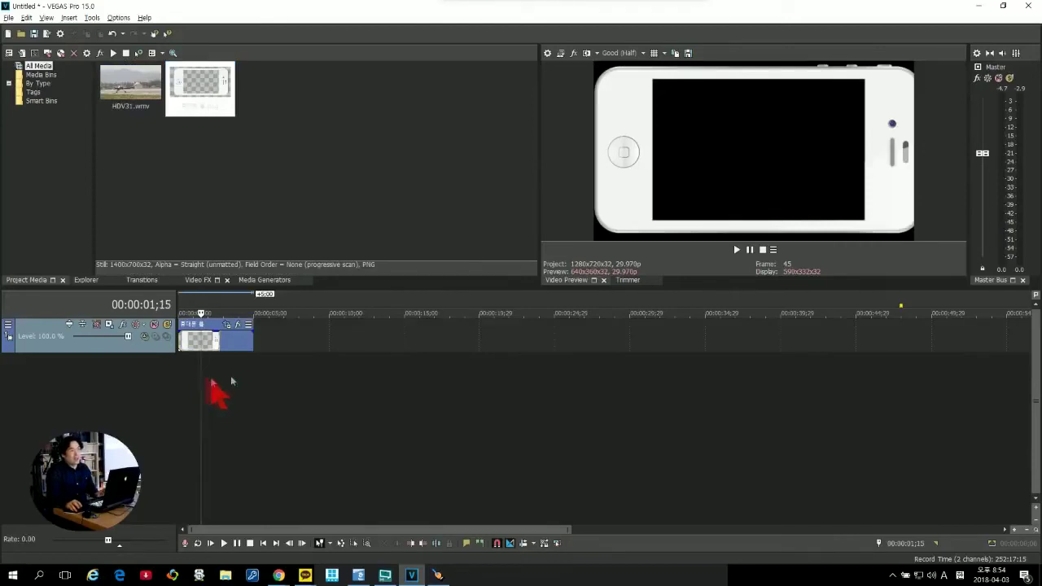
left_click_drag(130, 98, 176, 412)
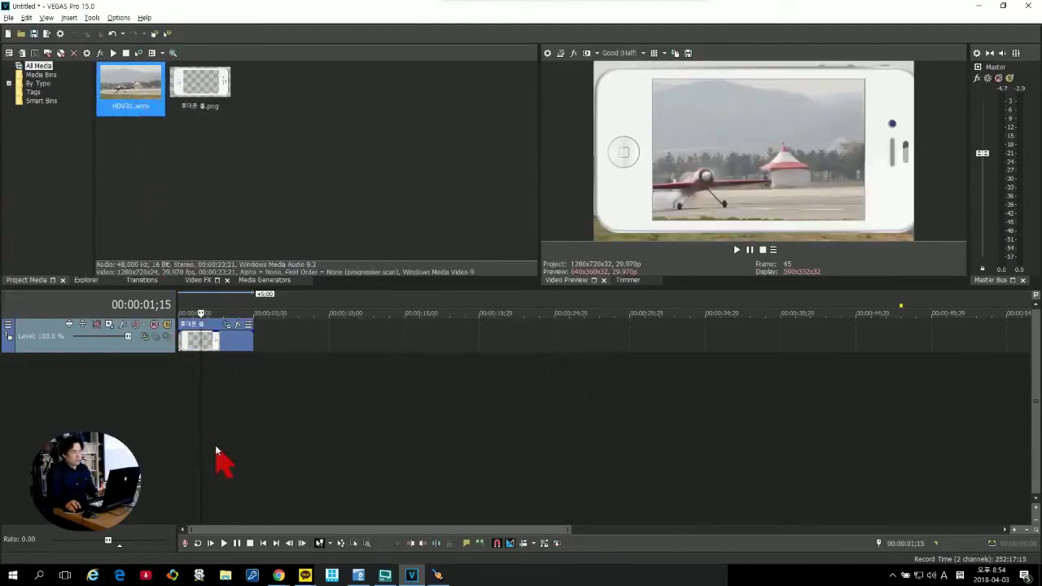
Scale the HDV31 video track down to about 1069 × 601 with Track Motion, fitting it behind the phone frame.
left_click(213, 443)
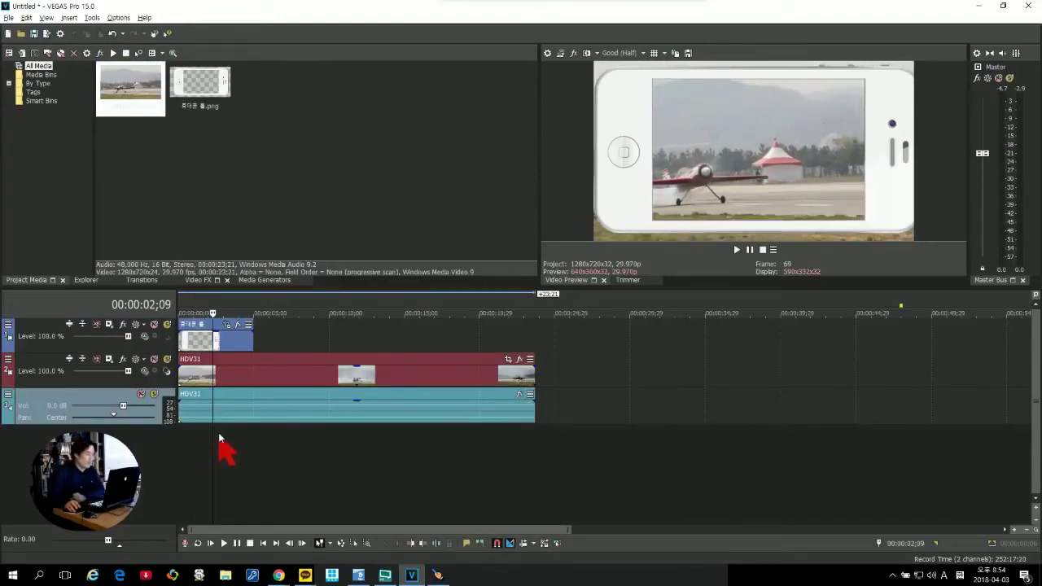
left_click(111, 367)
left_click(108, 360)
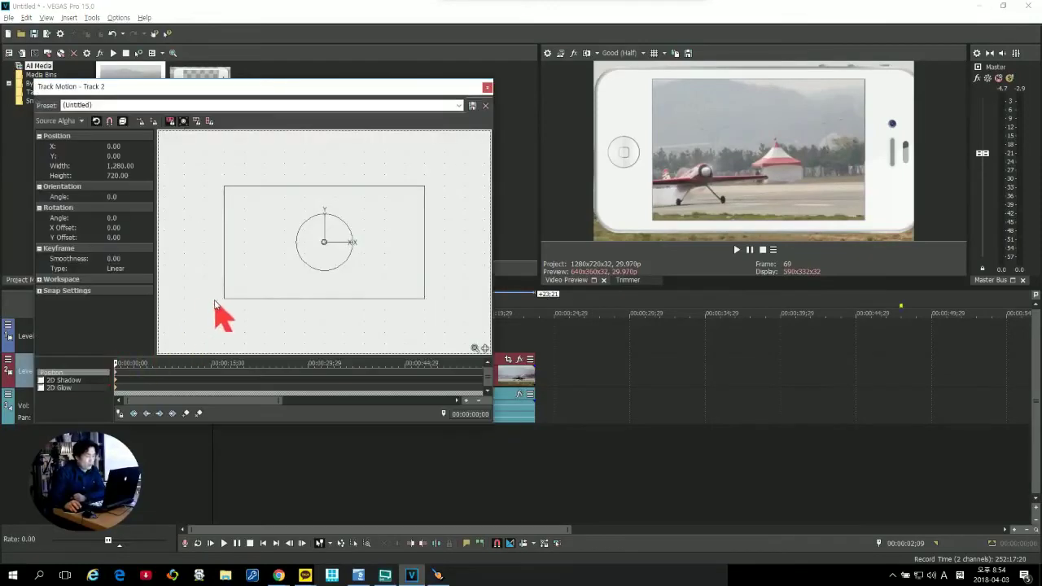
left_click_drag(227, 299, 243, 295)
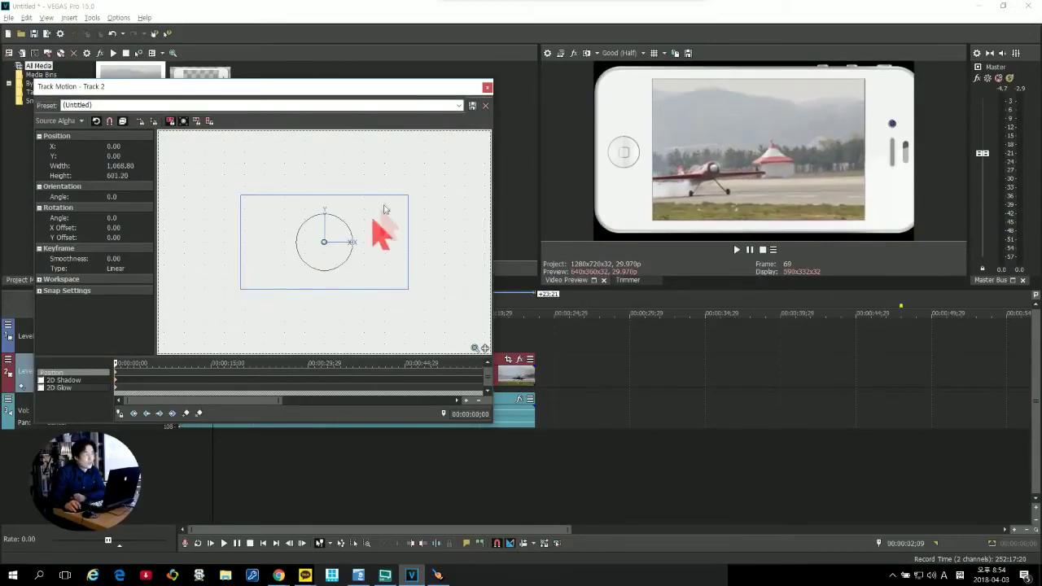
left_click(487, 88)
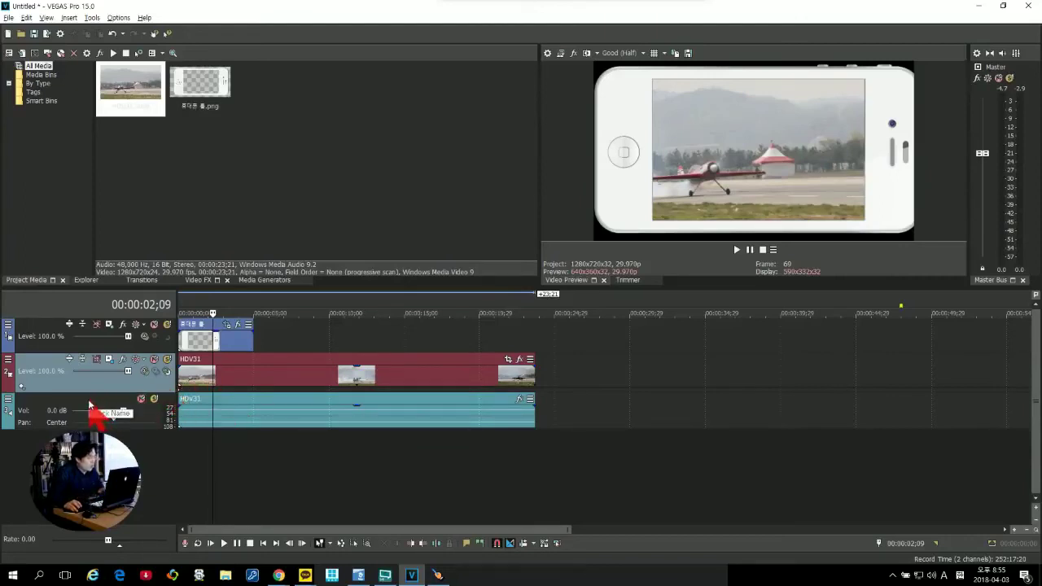
Make the HDV31 video track a compositing child of the phone frame track.
left_click(168, 360)
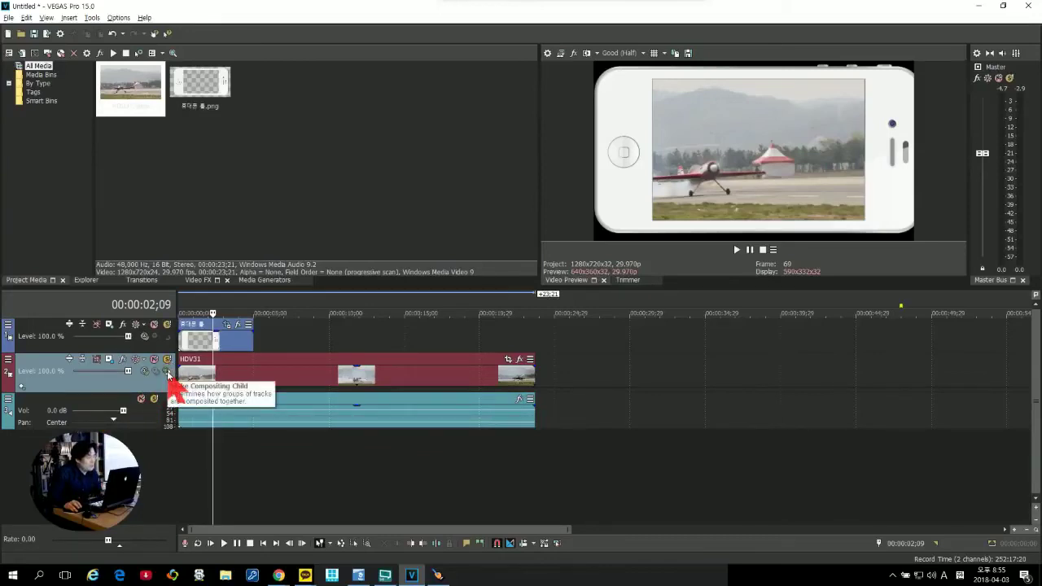
left_click(168, 372)
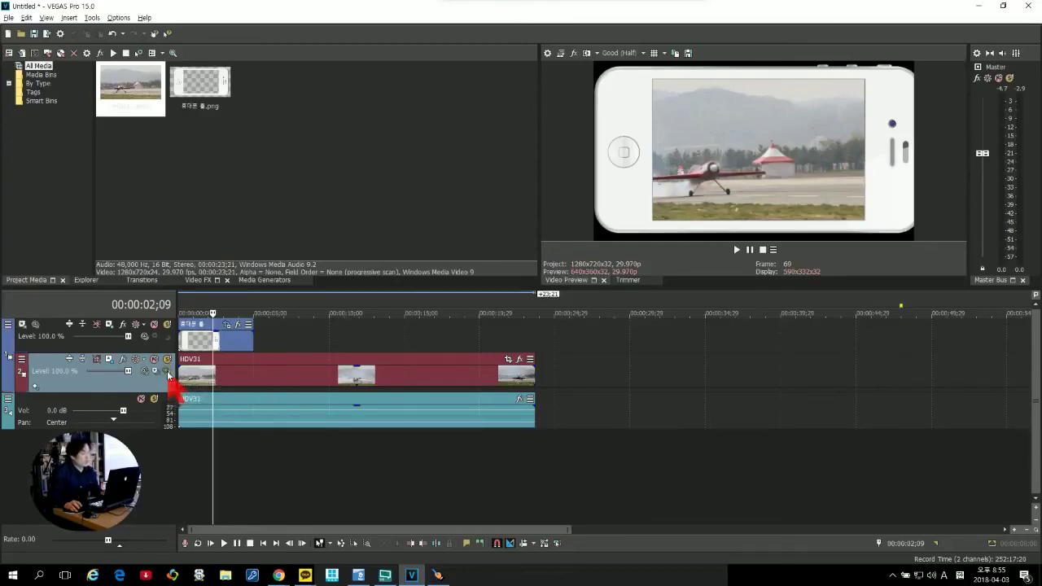
left_click(195, 419)
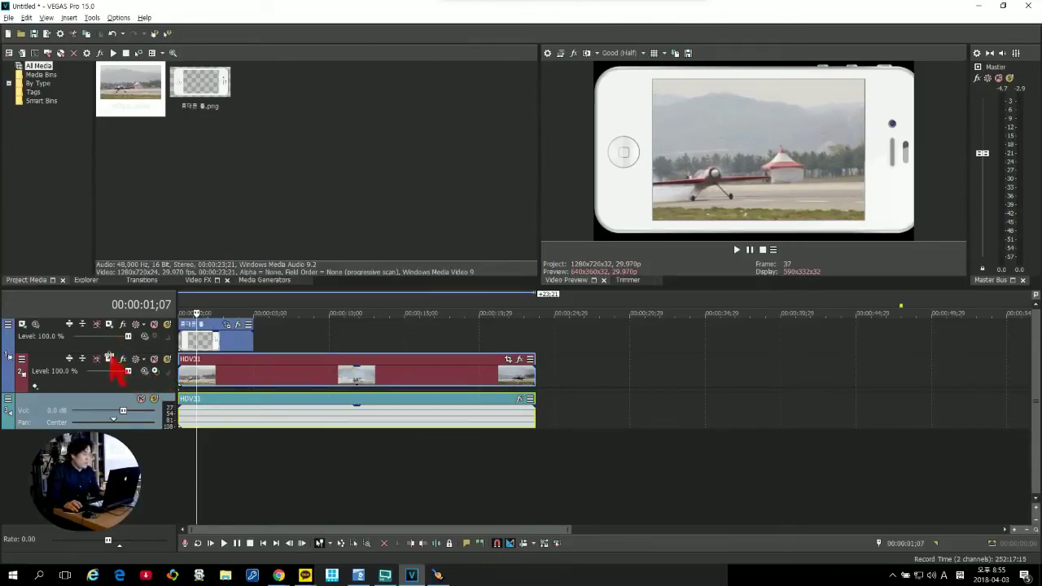
In the phone frame track's parent motion, shrink the group to about 369 × 369 and set its orientation angle to -90.
left_click(23, 325)
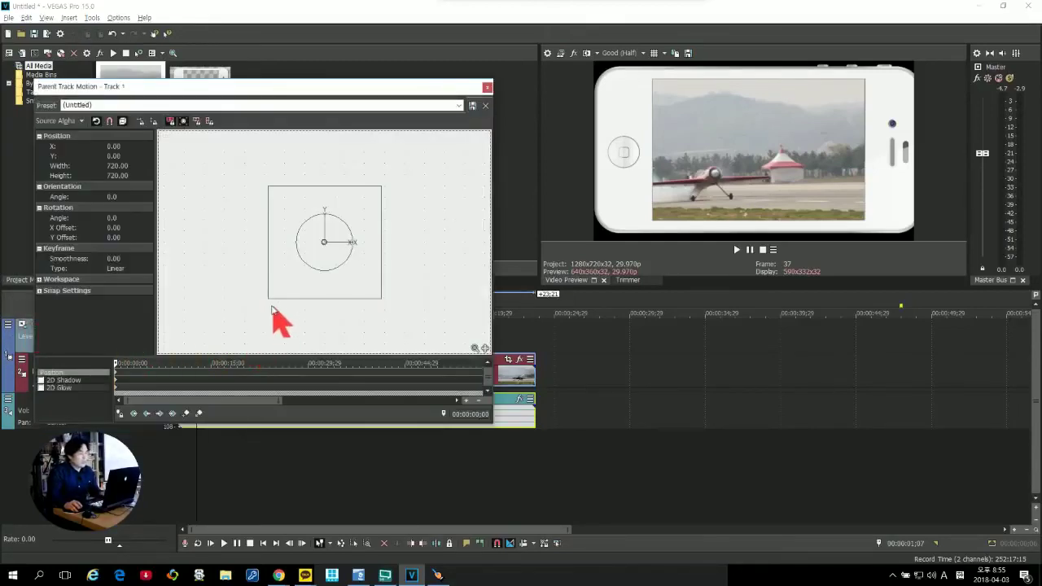
left_click_drag(268, 299, 311, 283)
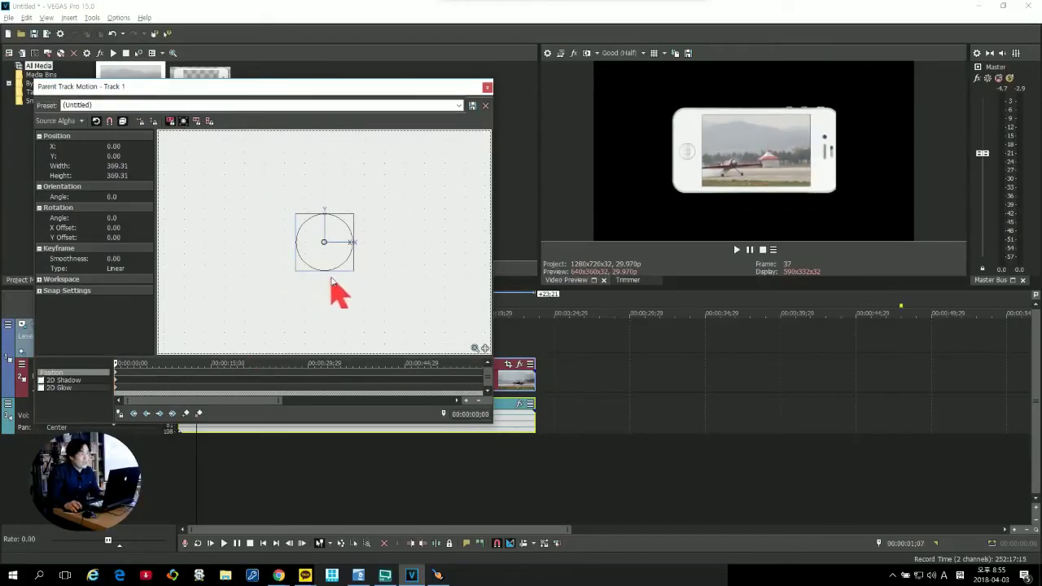
left_click_drag(345, 262, 328, 234)
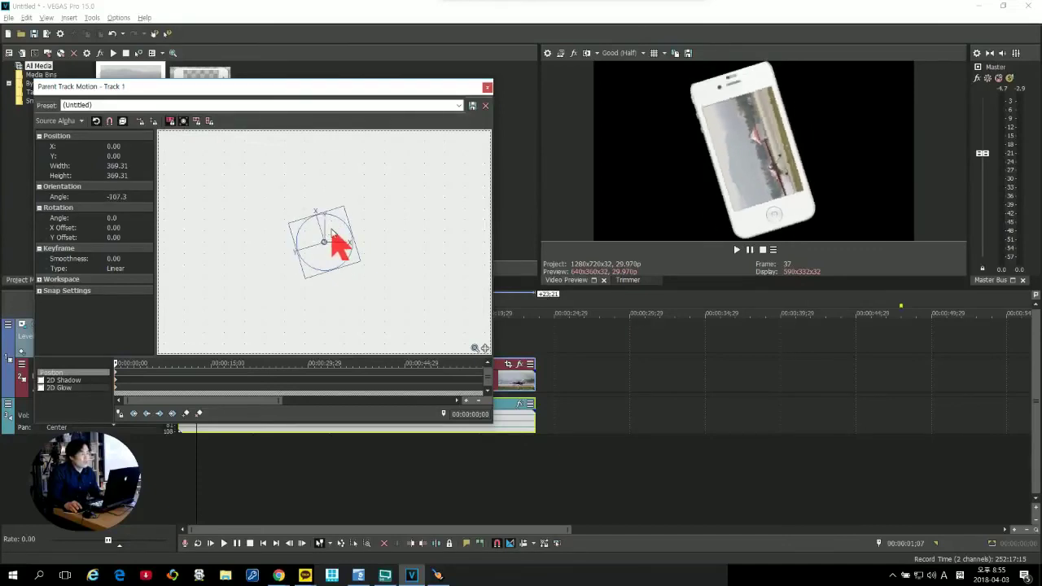
left_click(100, 200)
key("BackSpace")
type("-90")
key("Return")
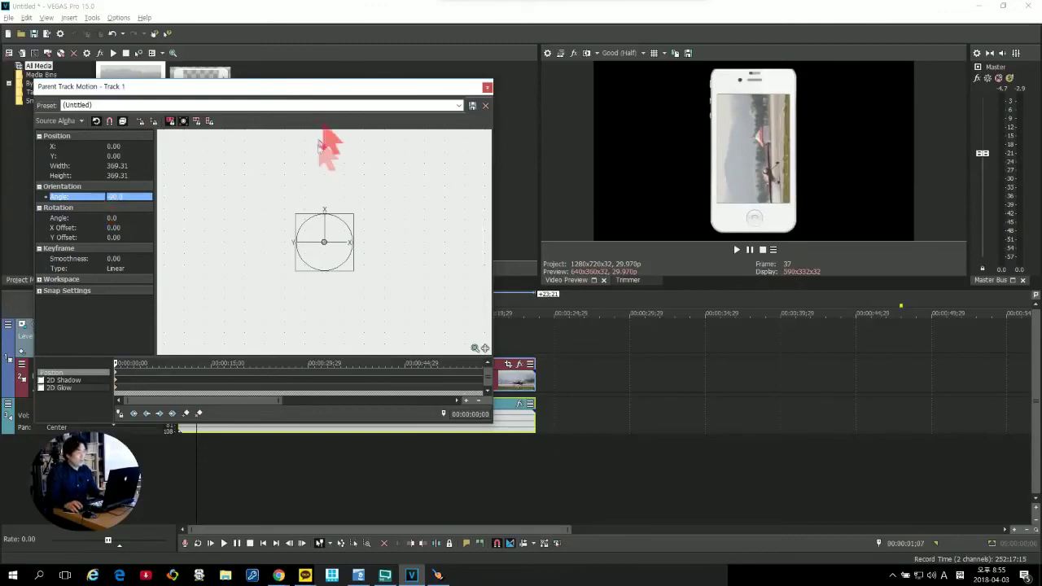
Shrink the parent group further to about 284 × 284 and move it to about X 287, Y -5.
scroll(344, 258, "up", 1)
left_click_drag(285, 293, 380, 265)
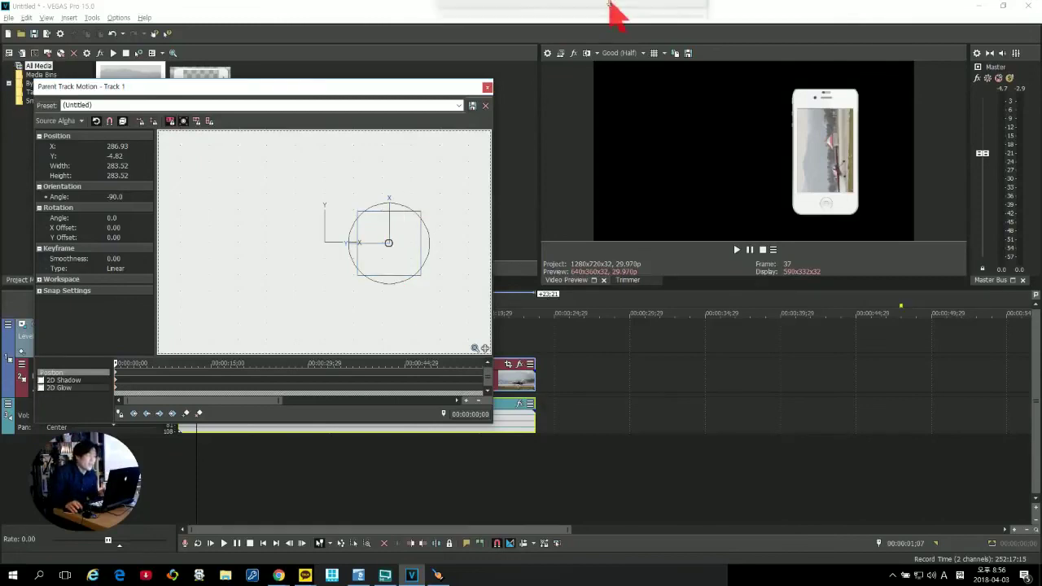
left_click(487, 86)
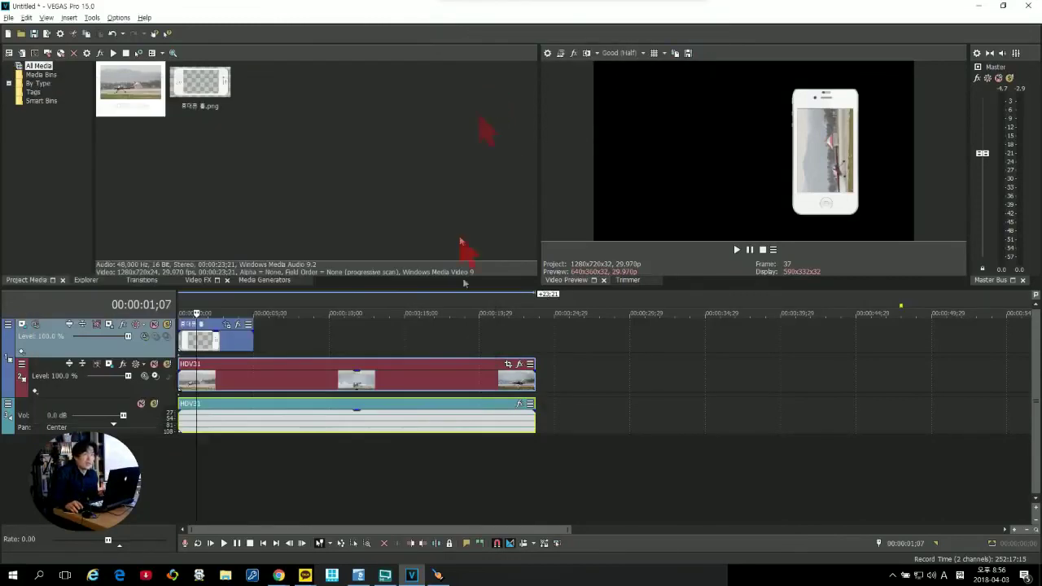
Release the HDV31 video track from its parent so both video tracks are independent again.
left_click(247, 447)
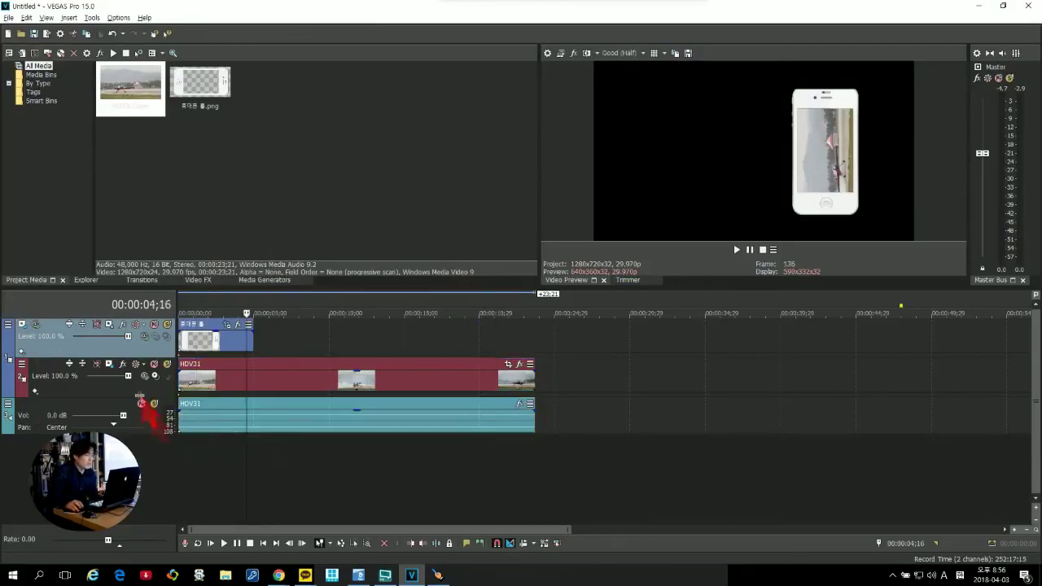
left_click_drag(114, 355, 116, 351)
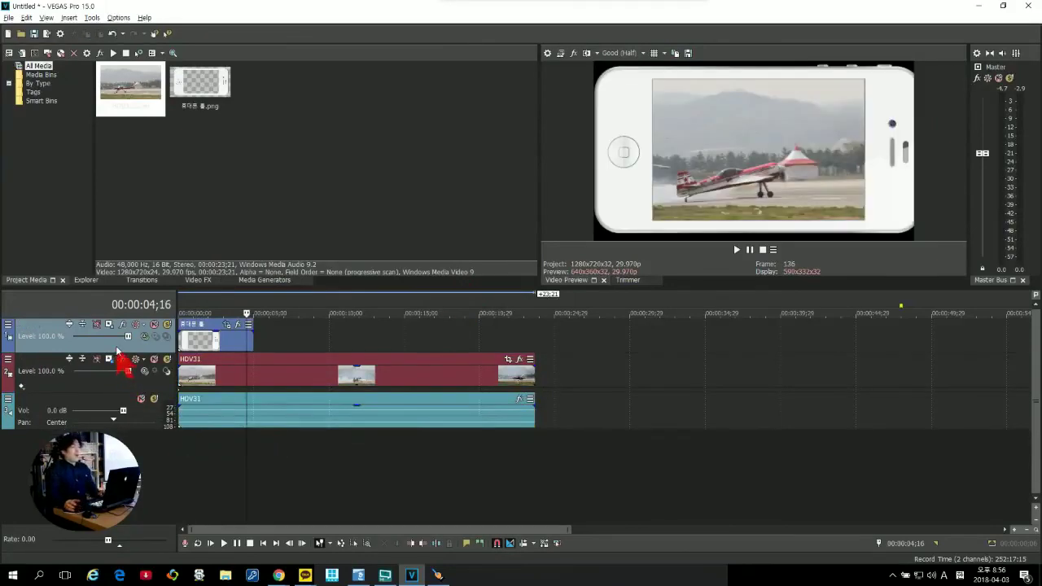